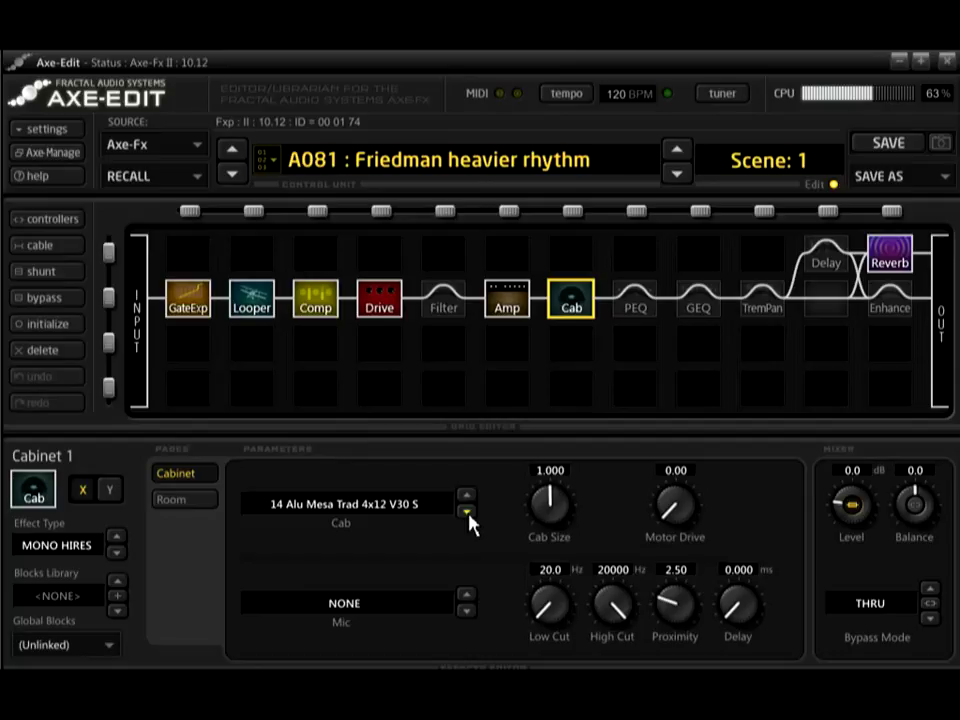
- Advance the Cabinet 1 cab selection through 15 GH JJ FRED45-HALF to 16 GH ThisOne
left_click(469, 516)
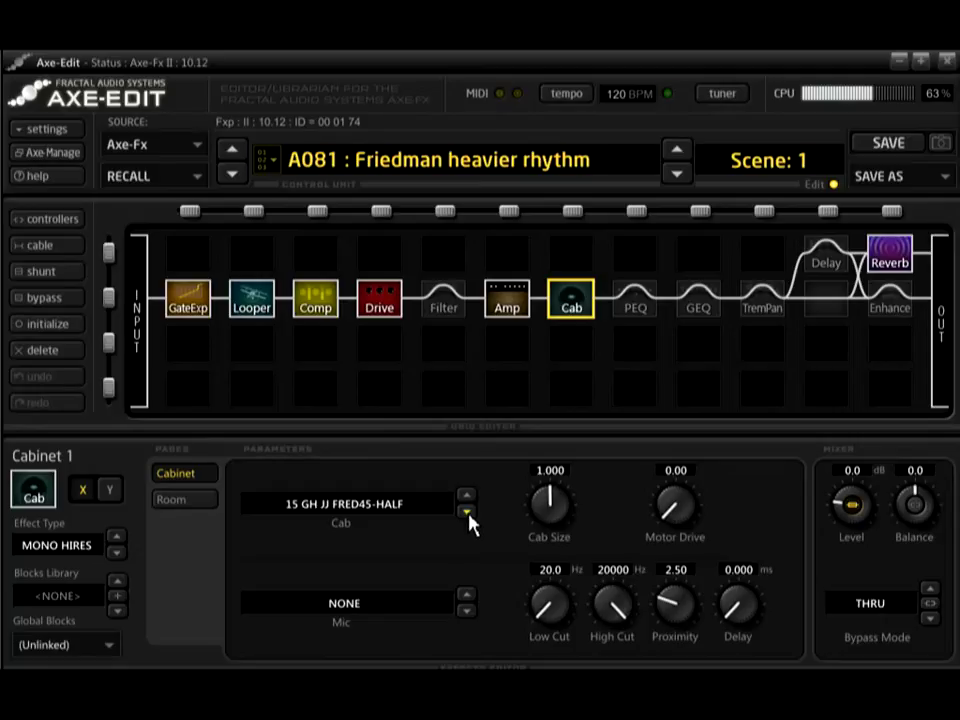
left_click(467, 514)
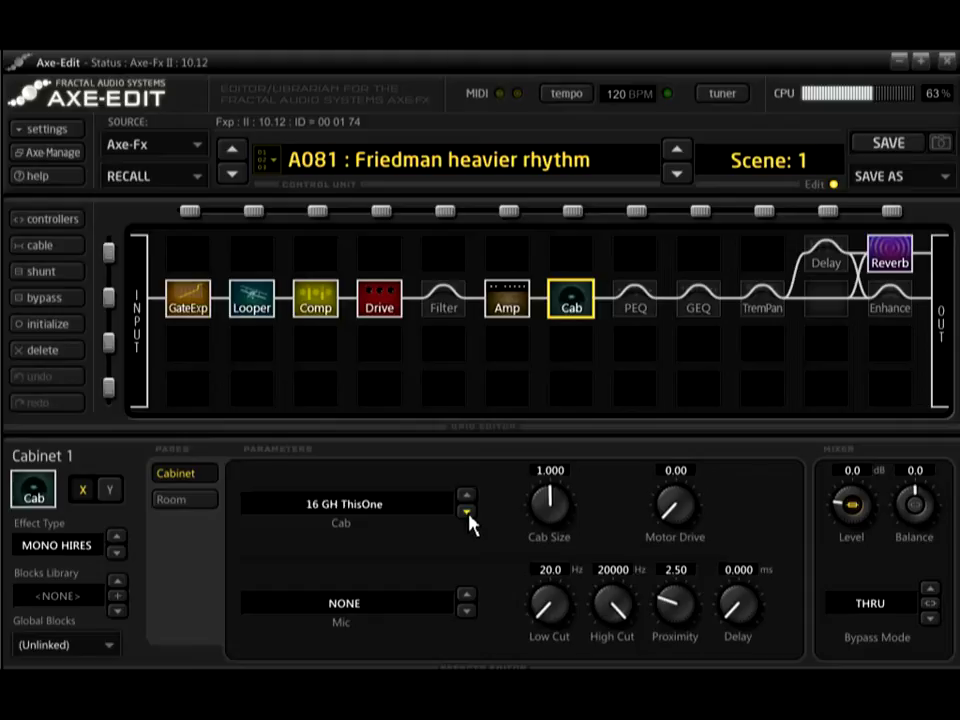
- Try the cab with the PEQ and GEQ blocks engaged, bypass both again and return to the Cab block
left_click(654, 315)
left_click(709, 315)
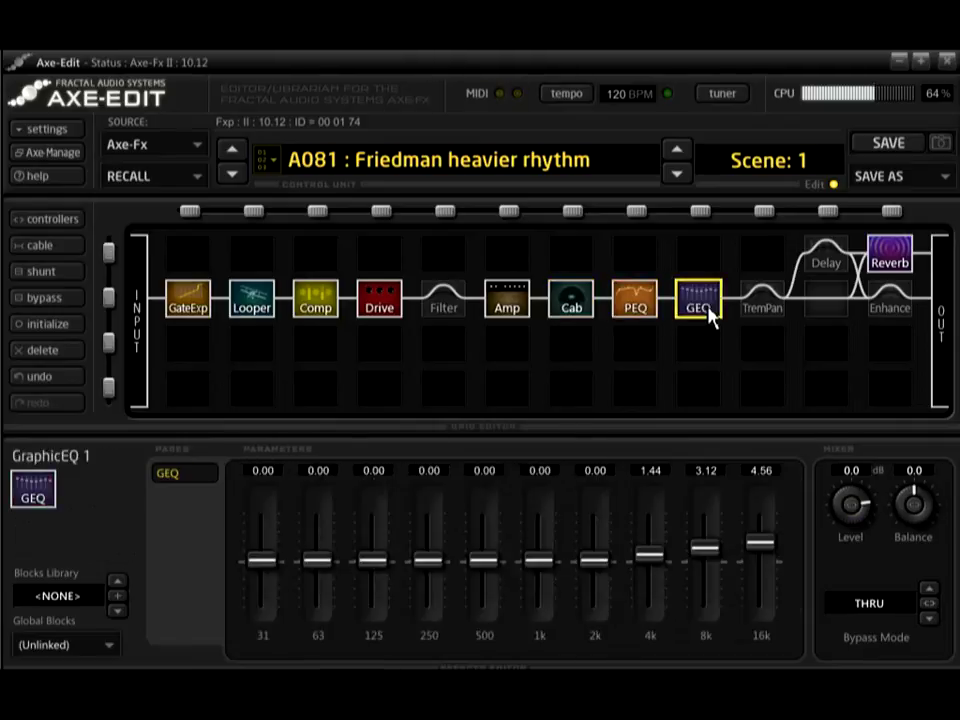
left_click(584, 314)
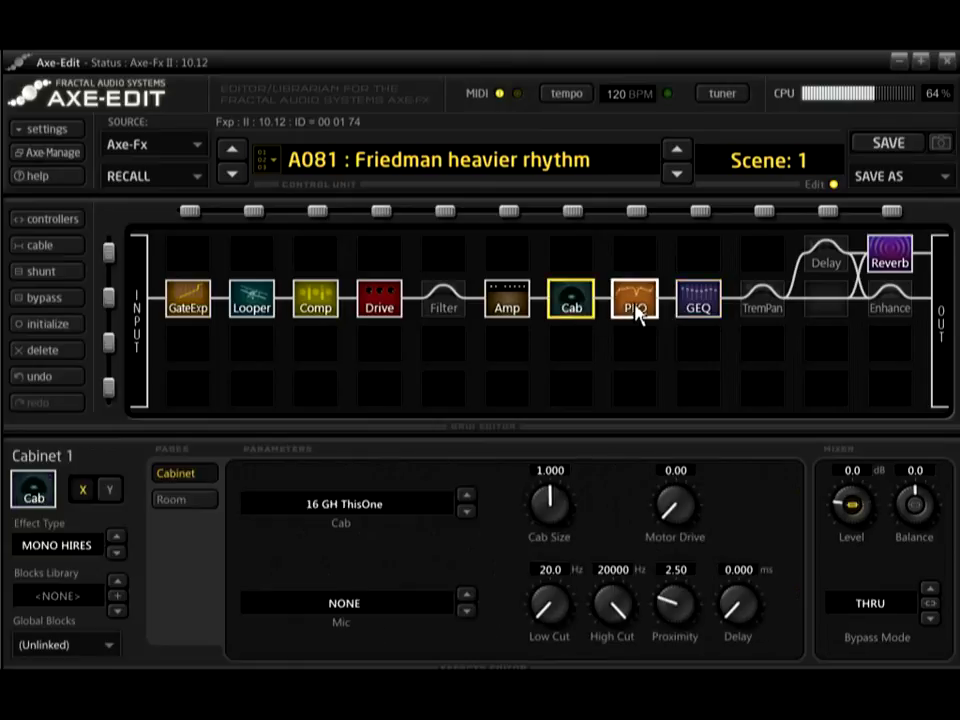
left_click(640, 312)
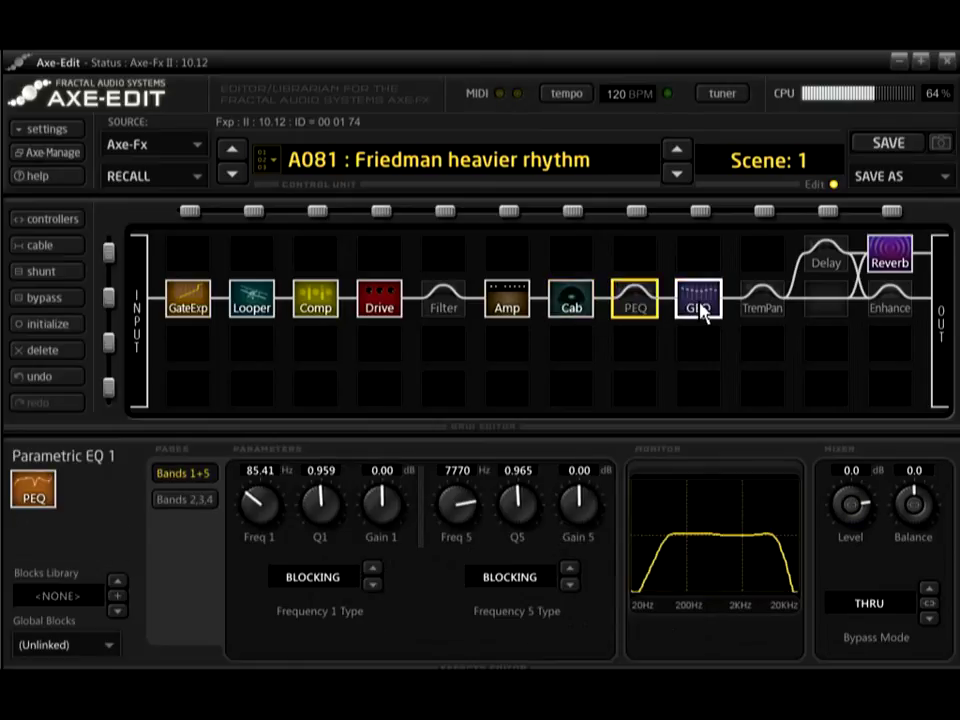
left_click(703, 313)
left_click(556, 310)
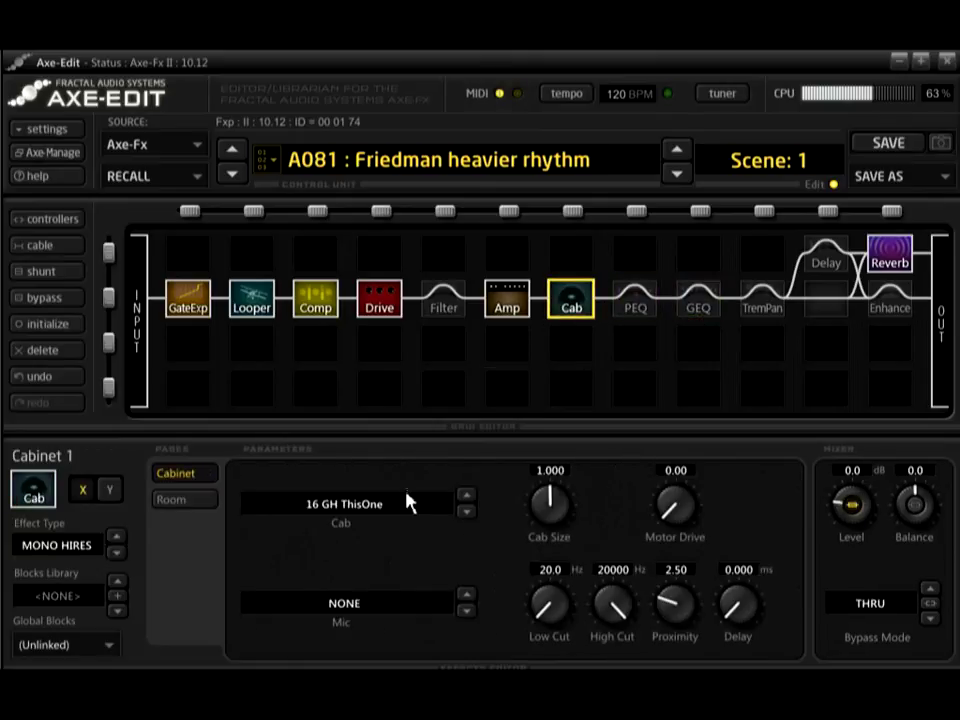
- Audition the following user cabs in Cabinet 1 one by one, from 17 The Messiah 1 to 22 SA Fred & Jim
left_click(472, 516)
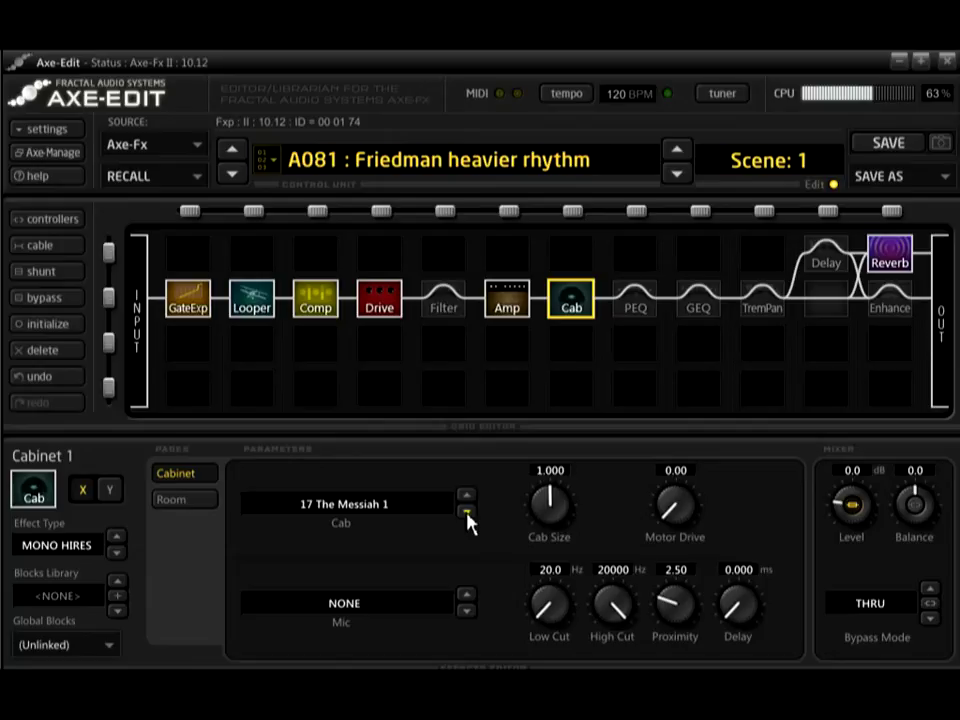
left_click(466, 512)
left_click(467, 514)
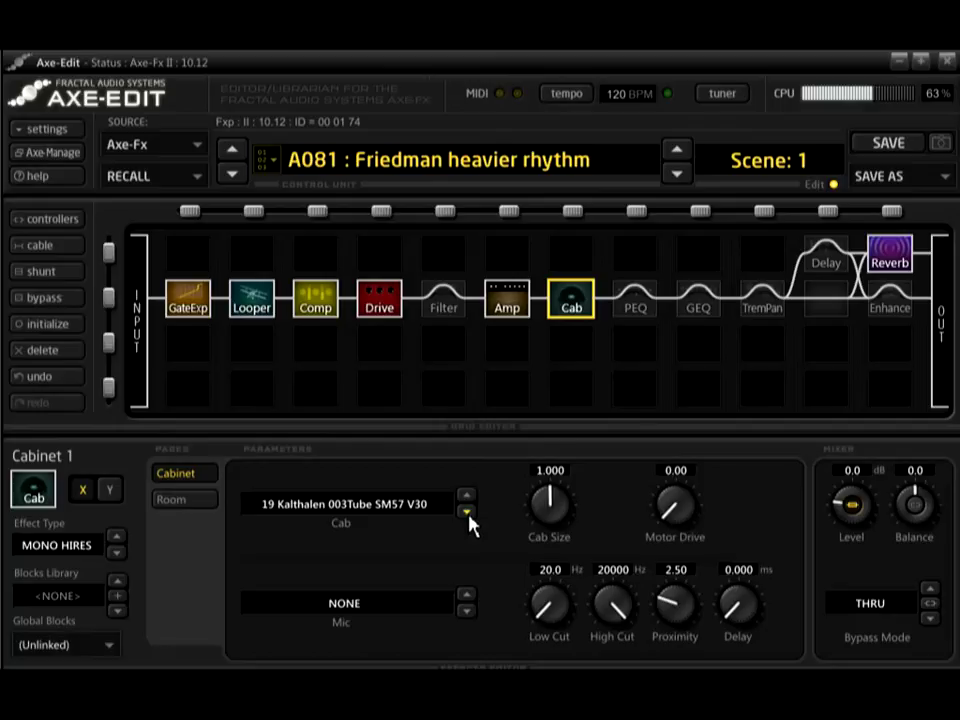
left_click(467, 513)
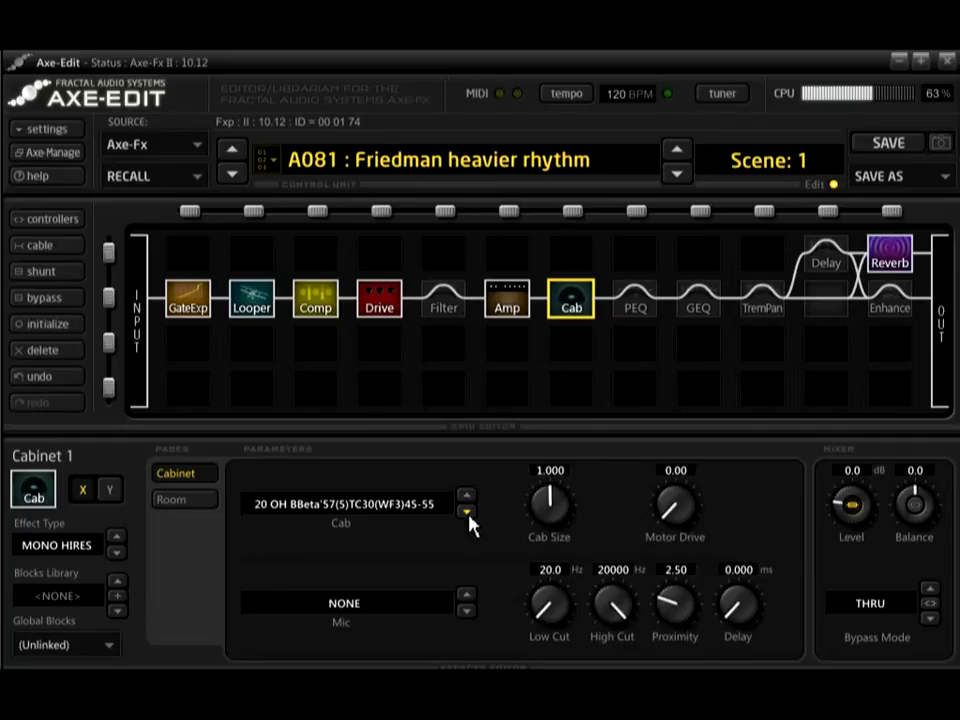
left_click(469, 516)
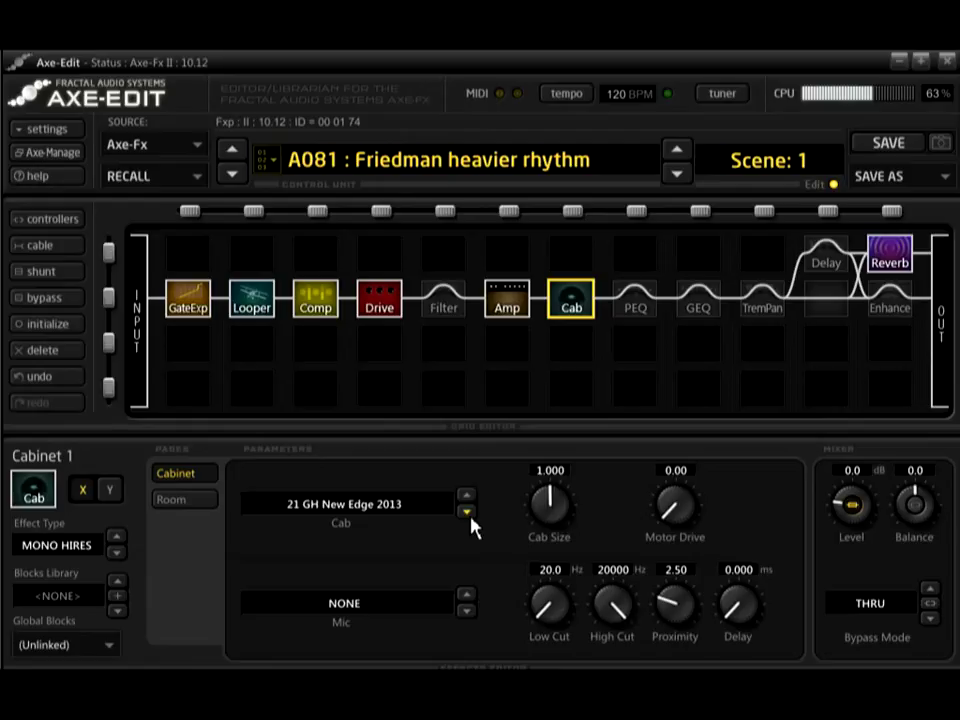
left_click(471, 519)
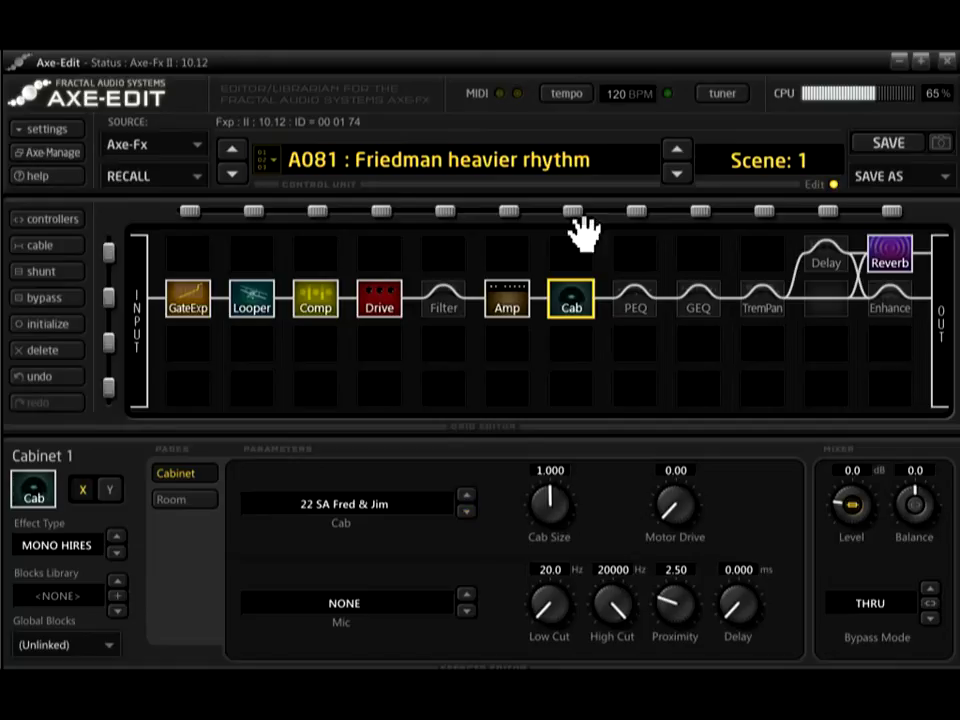
- Set the Cab block to its Y state and switch to the IR mixing utility
left_click(112, 490)
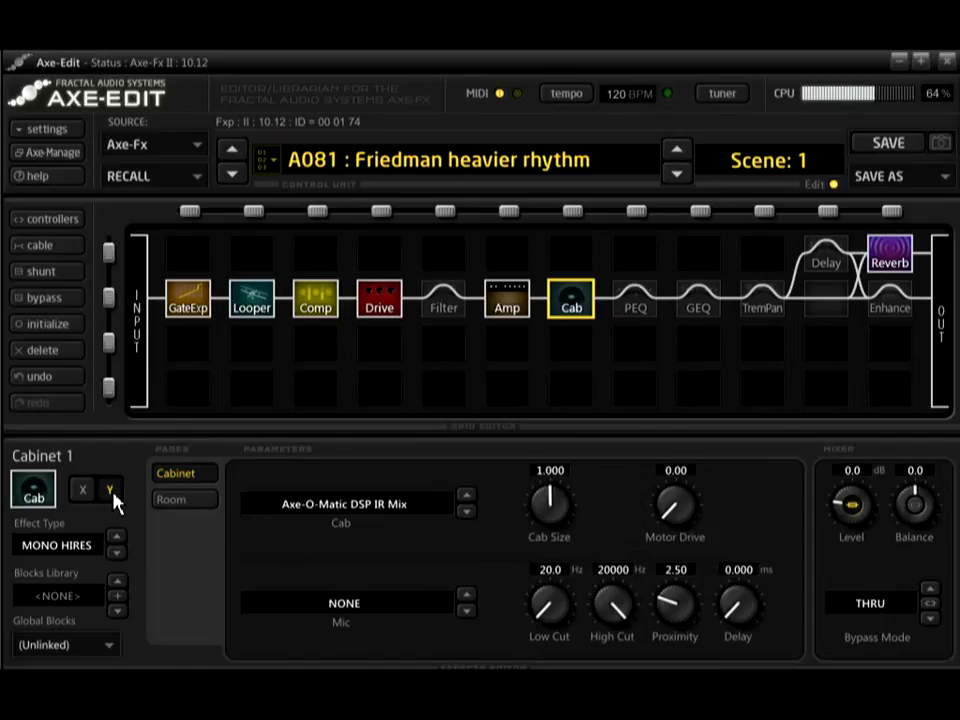
key("alt+Tab")
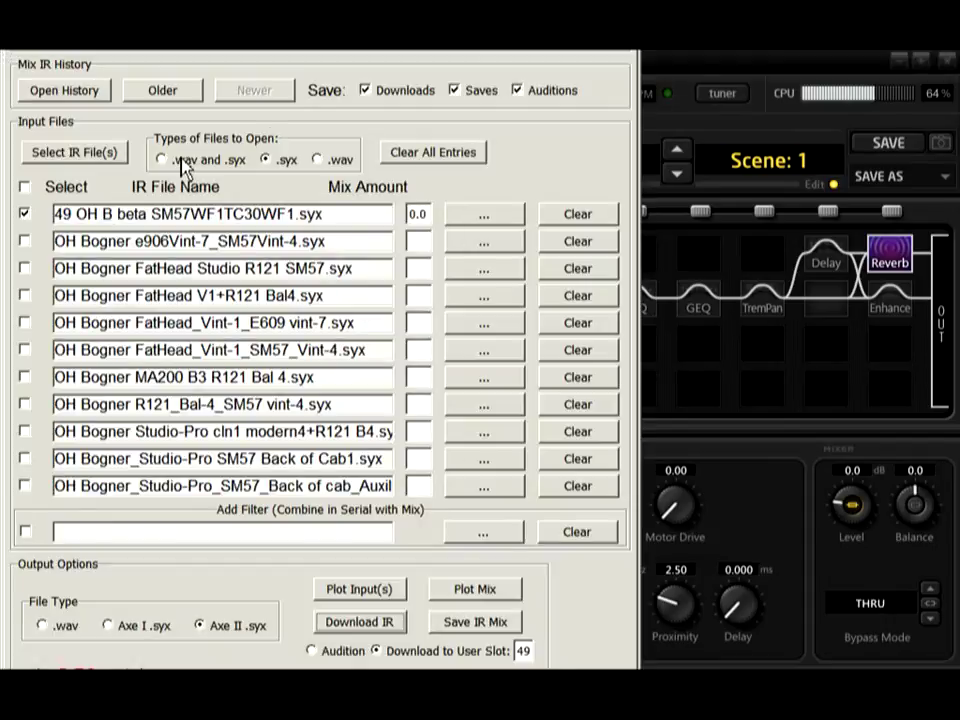
- Select only OH Bogner e906Vint-7_SM57Vint-4.syx and download it to user slot 49
left_click(25, 213)
left_click(25, 241)
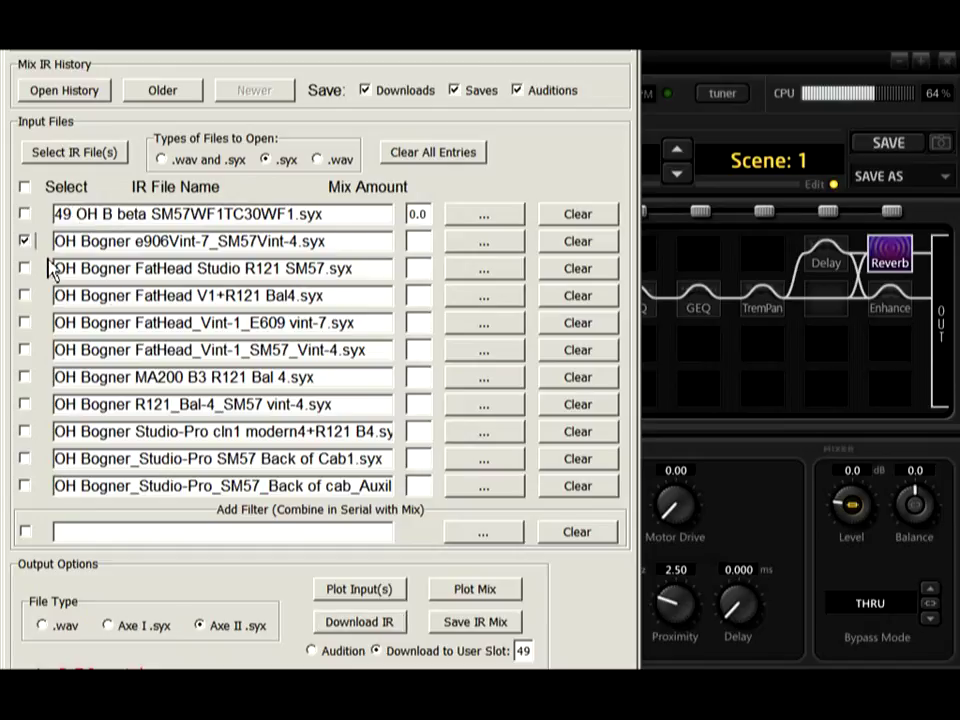
left_click(350, 626)
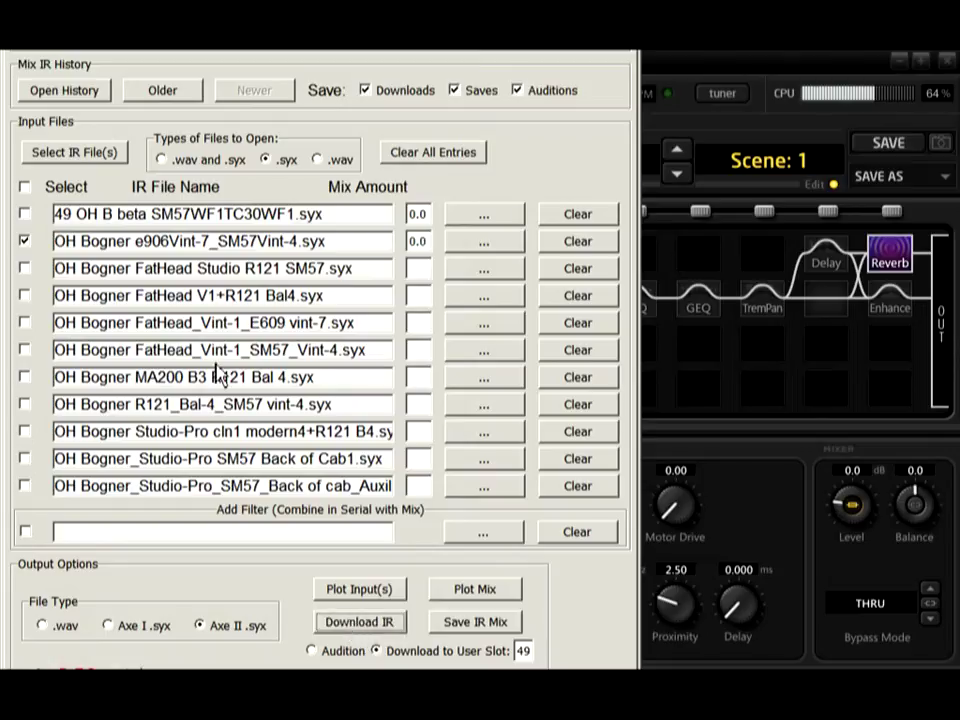
- Download the OH Bogner FatHead Studio R121 SM57 and FatHead V1+R121 Bal4 IRs to user slot 49, and select FatHead_Vint-1_E609 vint-7
left_click(25, 268)
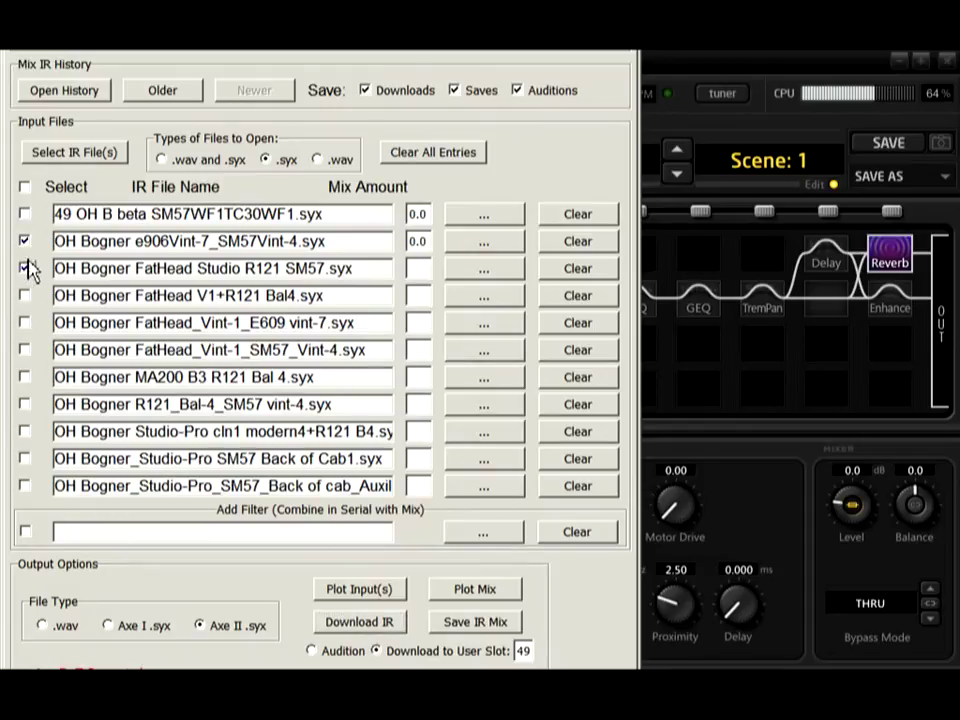
left_click(25, 242)
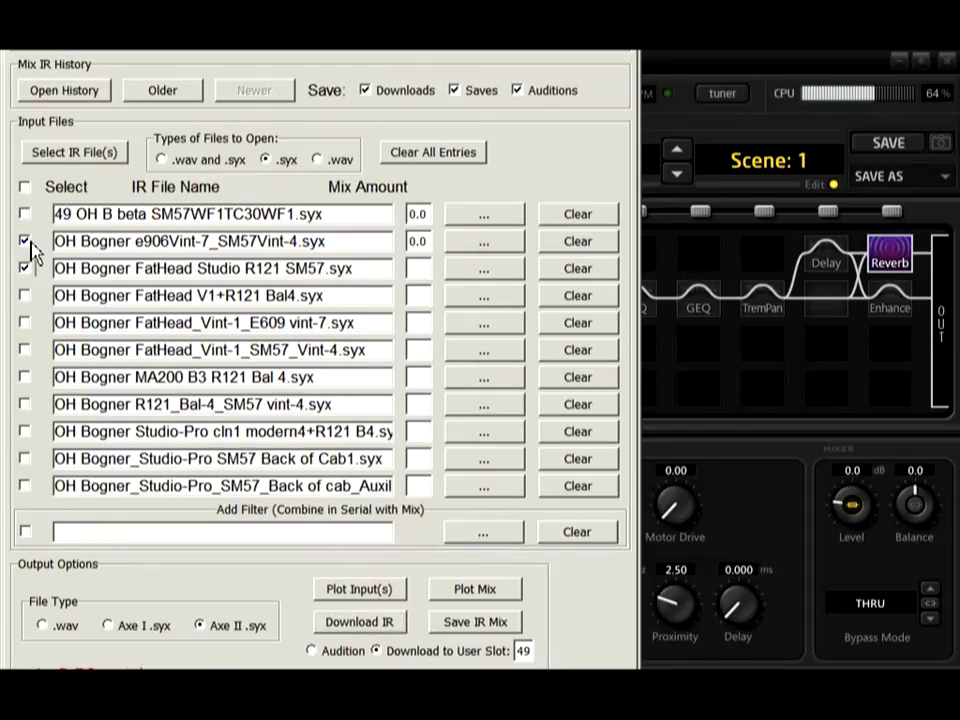
left_click(346, 628)
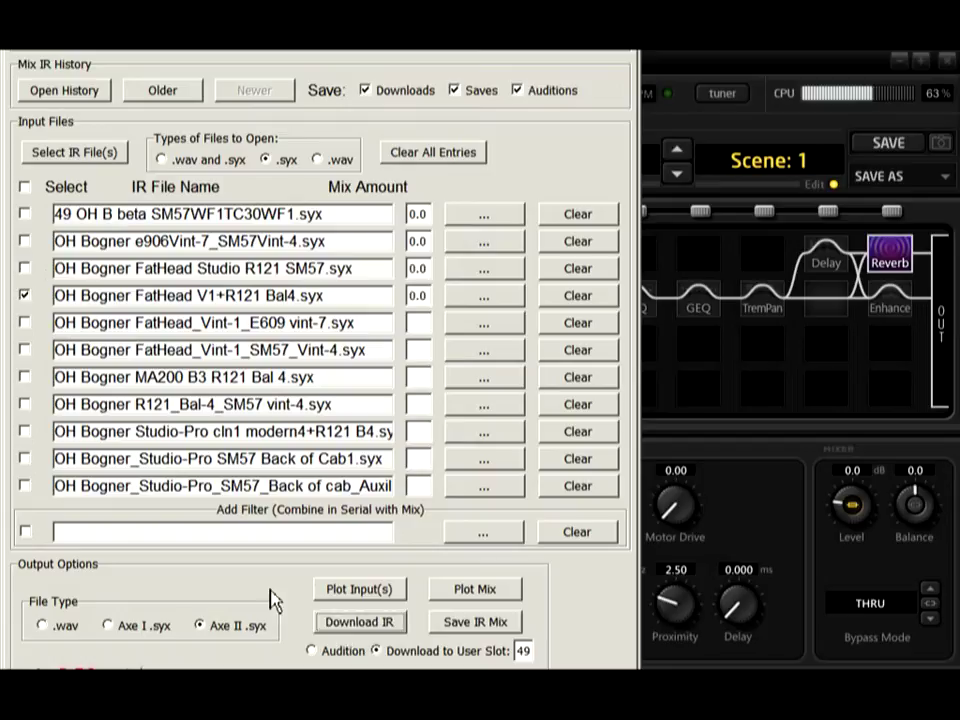
left_click(24, 322)
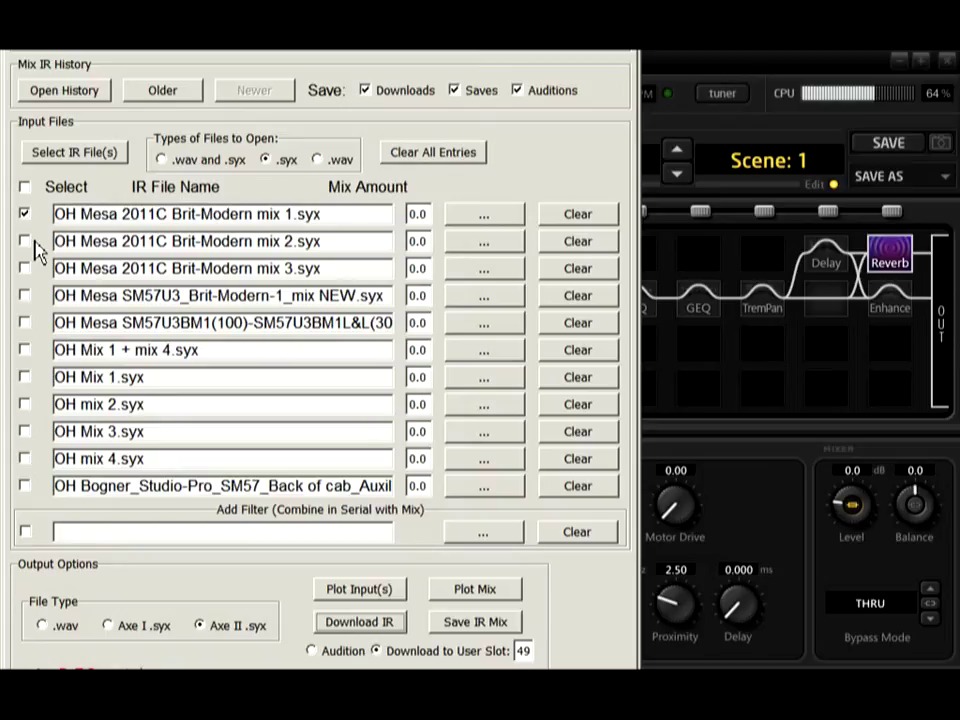
- Download OH Mesa 2011C Brit-Modern mix 2.syx and mix 3.syx individually to user slot 49
left_click(27, 241)
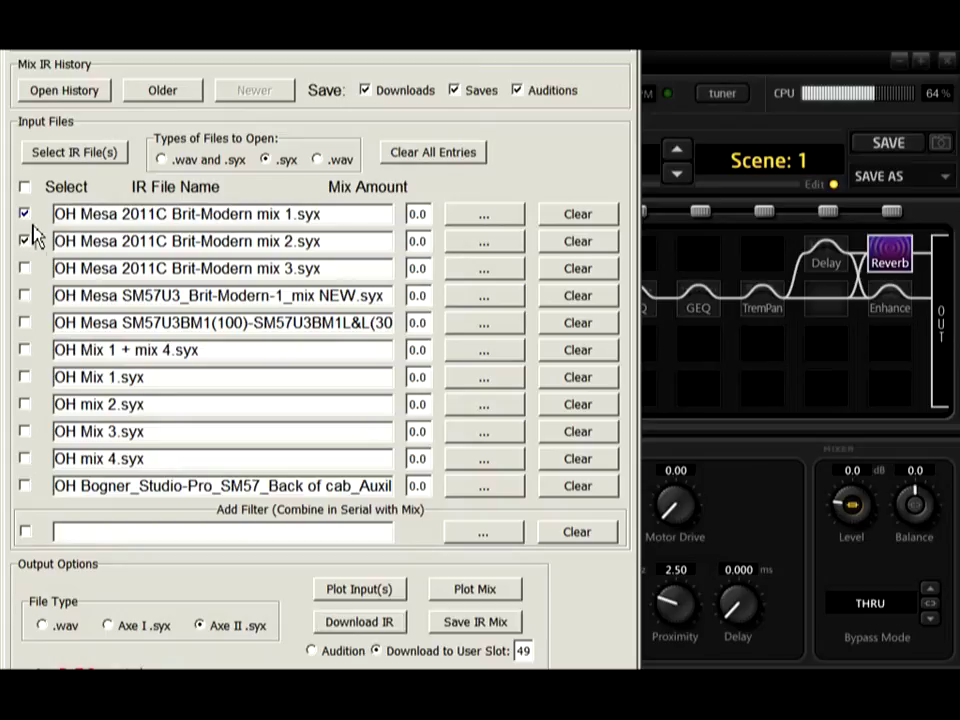
left_click(352, 626)
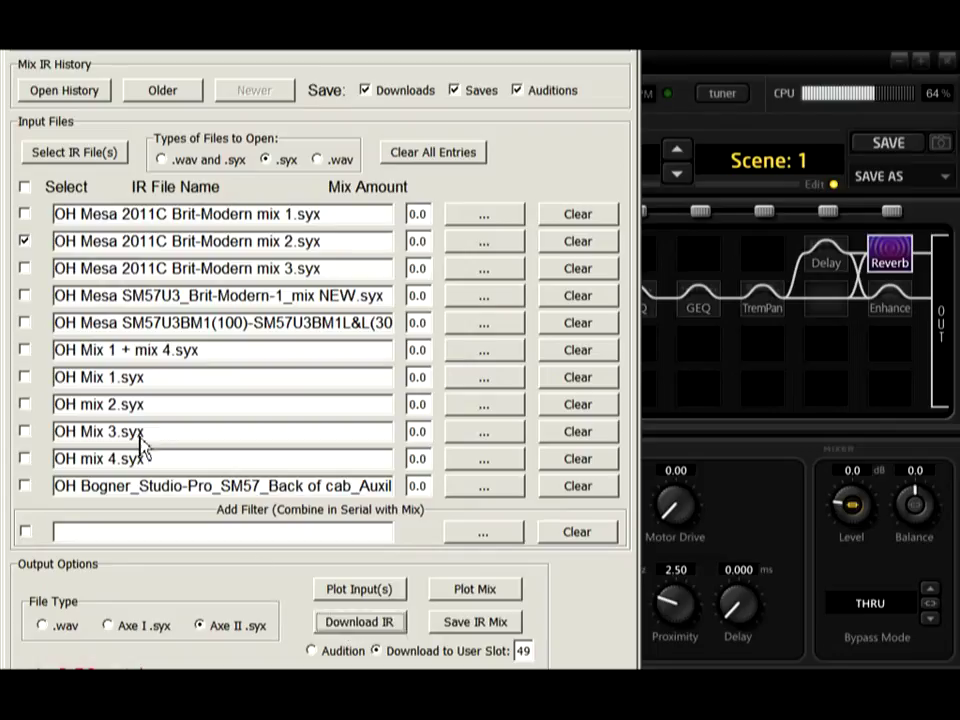
left_click(25, 269)
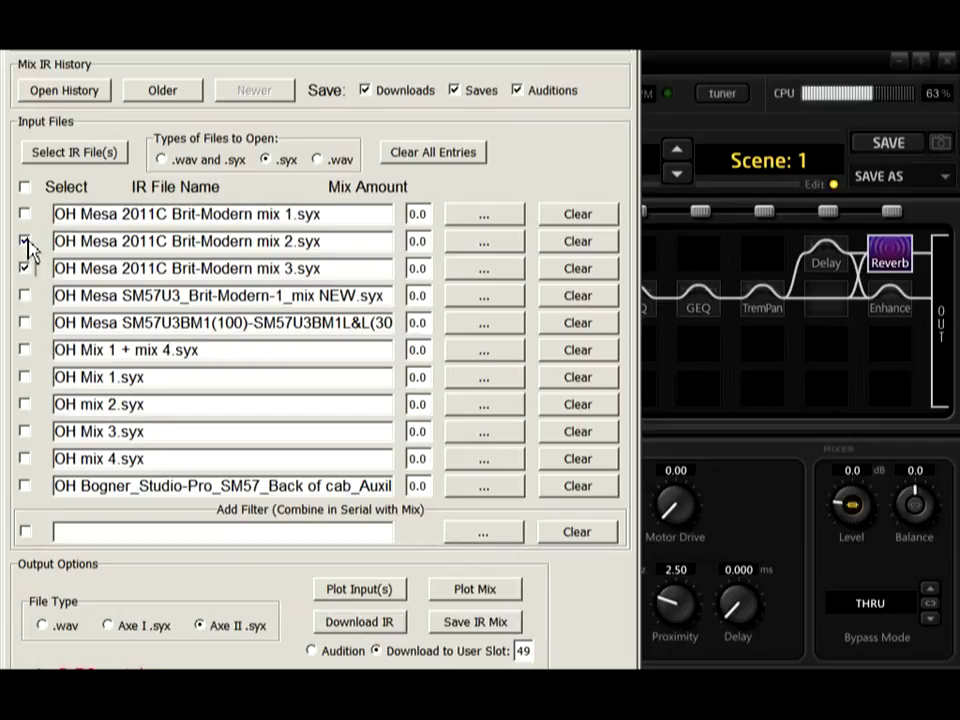
left_click(25, 241)
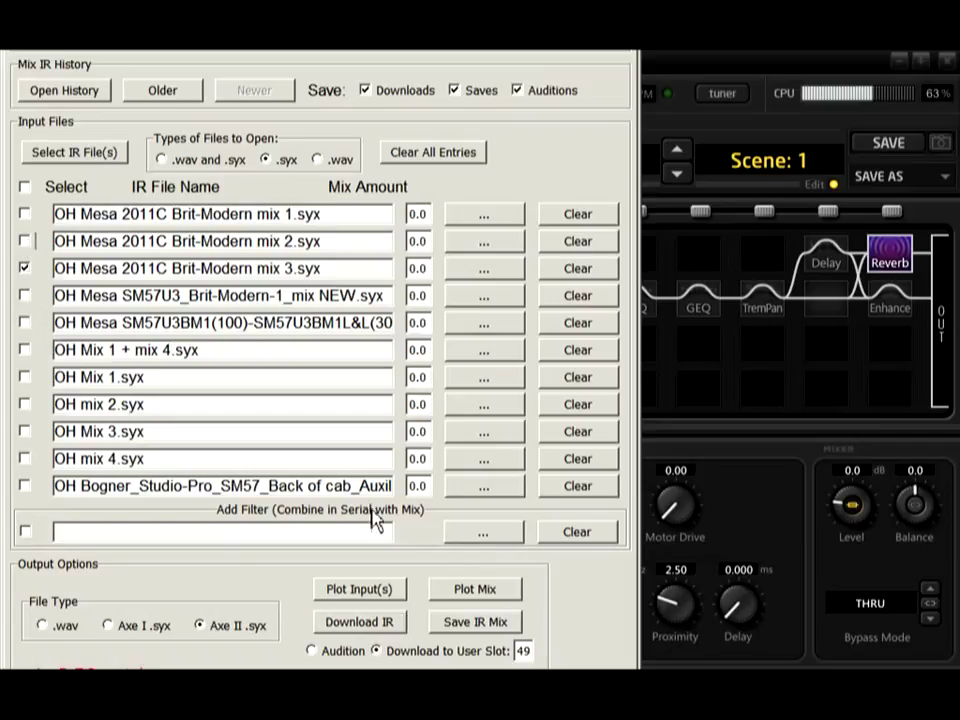
left_click(356, 624)
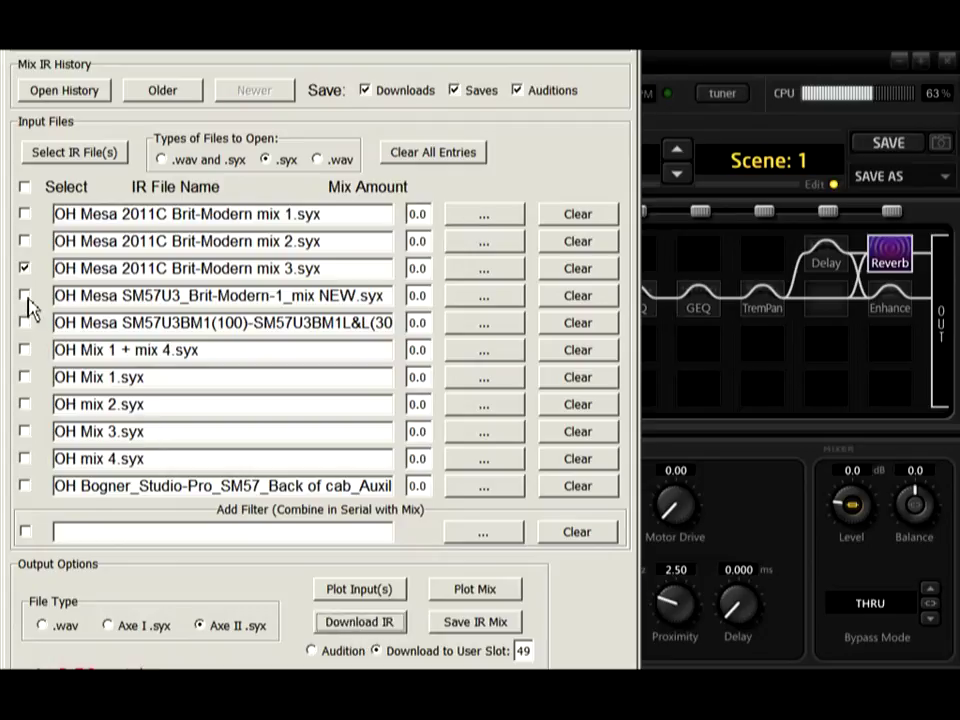
- Select only OH Mesa SM57U3_Brit-Modern-1_mix NEW.syx and download it to user slot 49
left_click(25, 268)
left_click(25, 295)
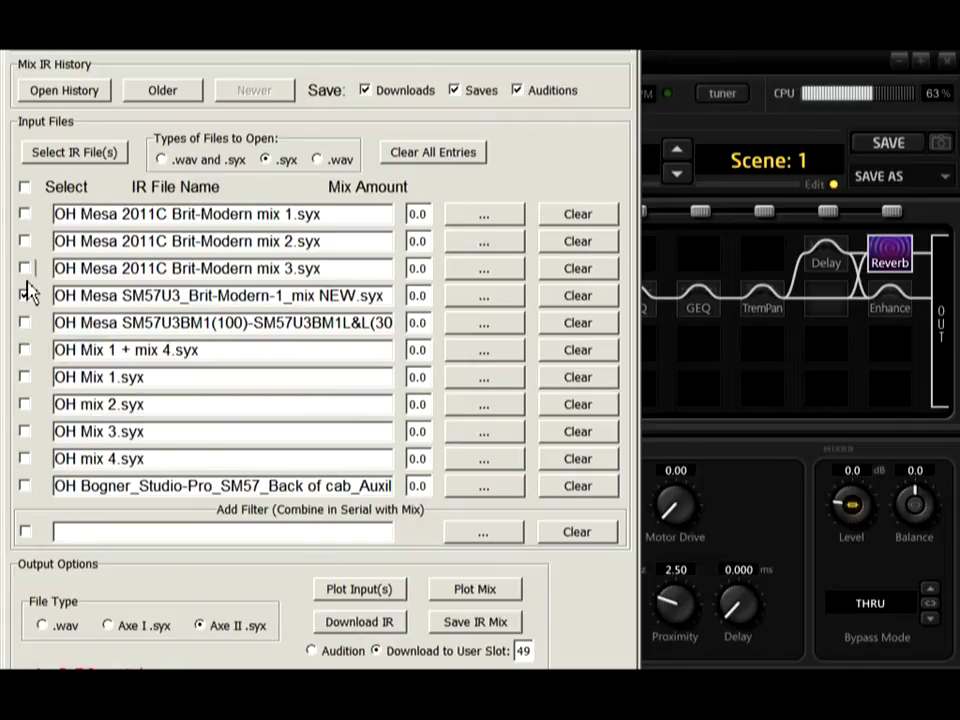
left_click(25, 268)
left_click(26, 296)
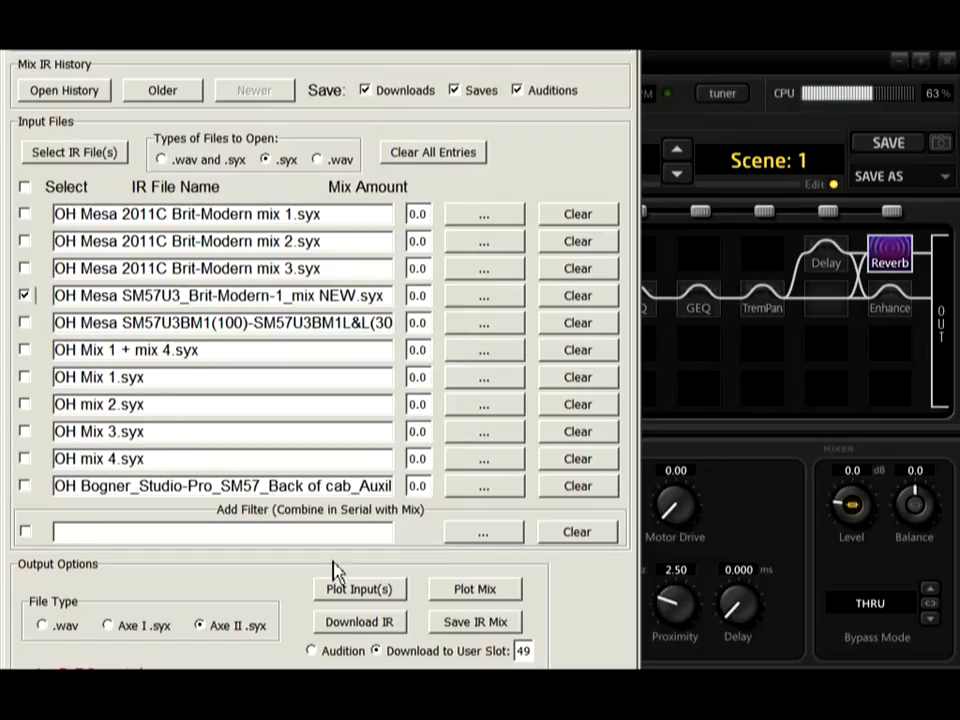
left_click(356, 624)
- Replace the selection with the OH Mesa SM57U3BM1(100)-SM57U3BM1L&L(30) IR and download it to user slot 49
left_click(25, 296)
left_click(25, 322)
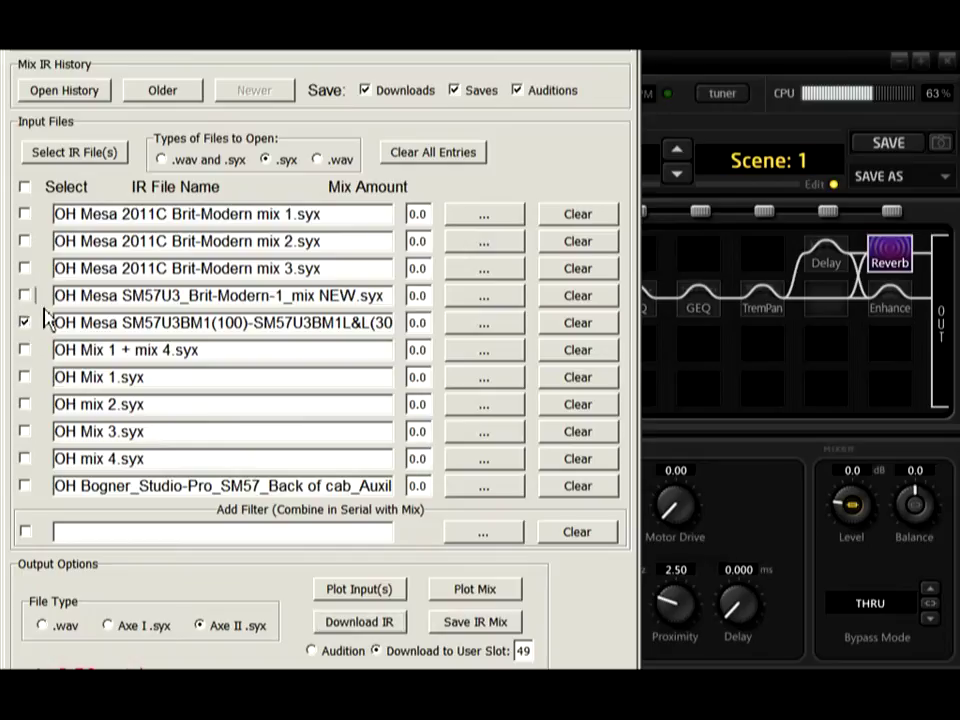
left_click(362, 622)
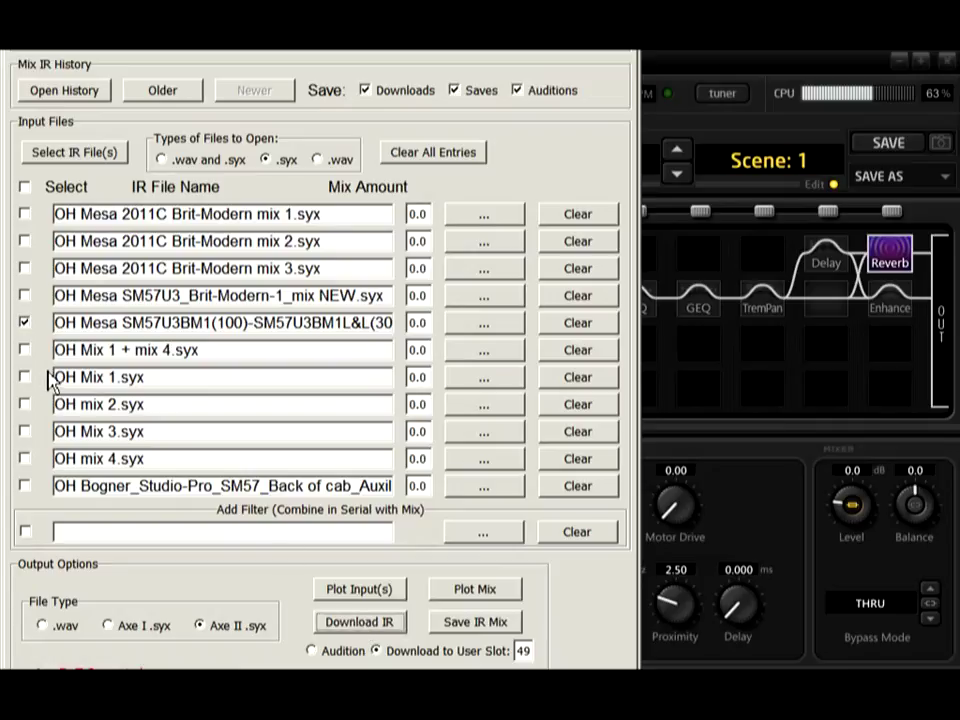
- Download OH Mix 1 + mix 4.syx to user slot 49, and change the selection to OH Mix 1.syx
left_click(24, 349)
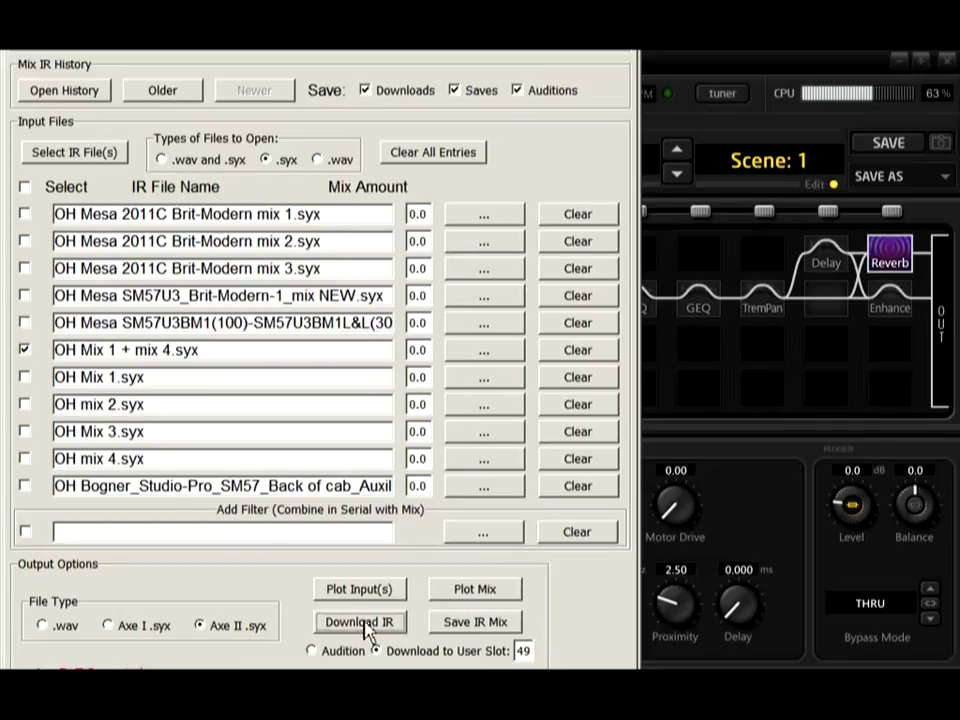
left_click(25, 377)
left_click(28, 351)
- Include the OH Bogner_Studio-Pro_SM57_Back of cab IR in the selection, and swap it for OH mix 4.syx
left_click(26, 487)
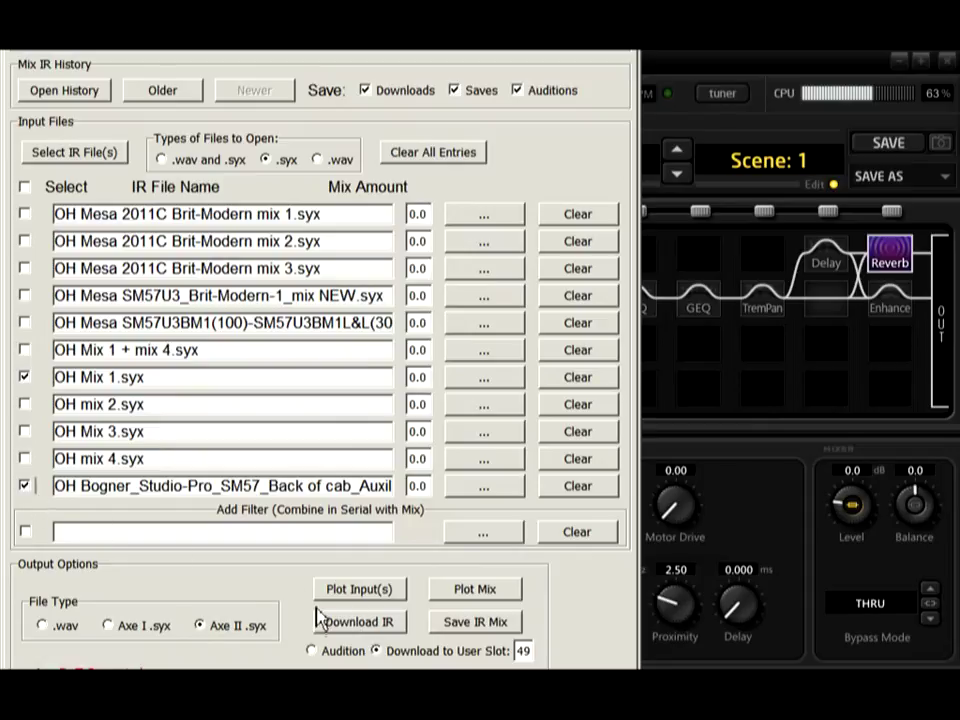
left_click(24, 458)
left_click(25, 486)
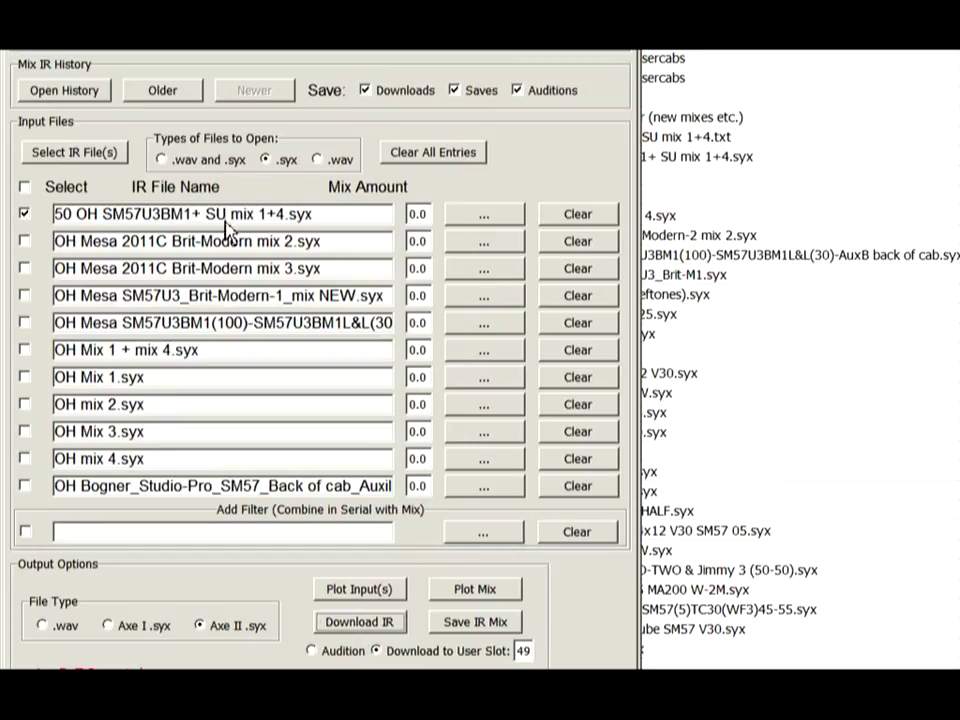
- Load the SU Mix 1 to SU Mix 7 IR files from the second row on, and download SU Mix 2.syx to user slot 49
left_click(489, 252)
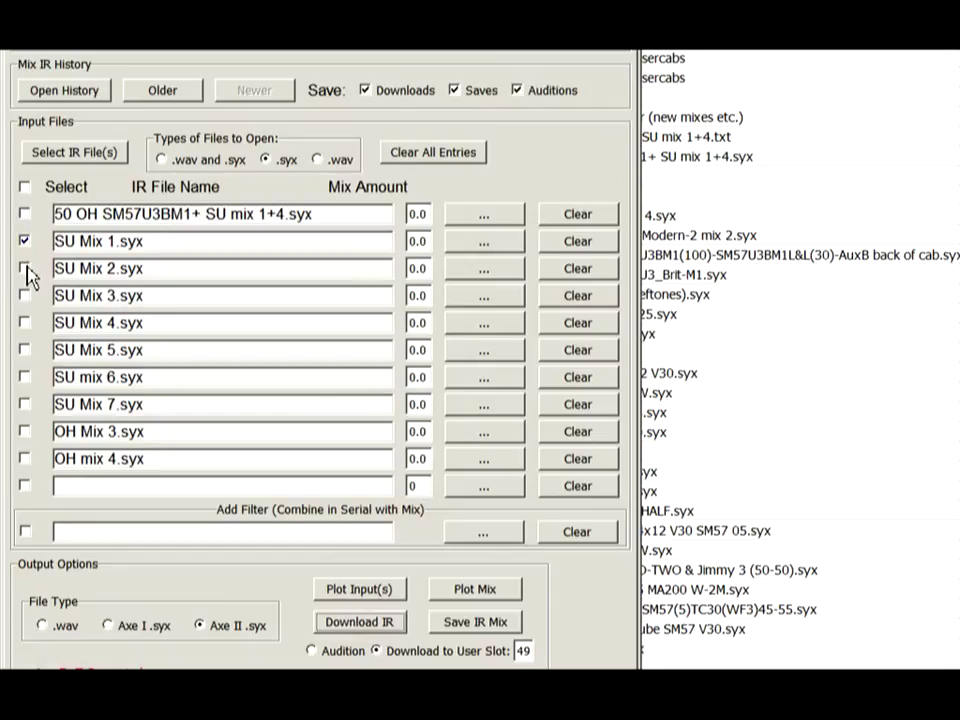
left_click(25, 241)
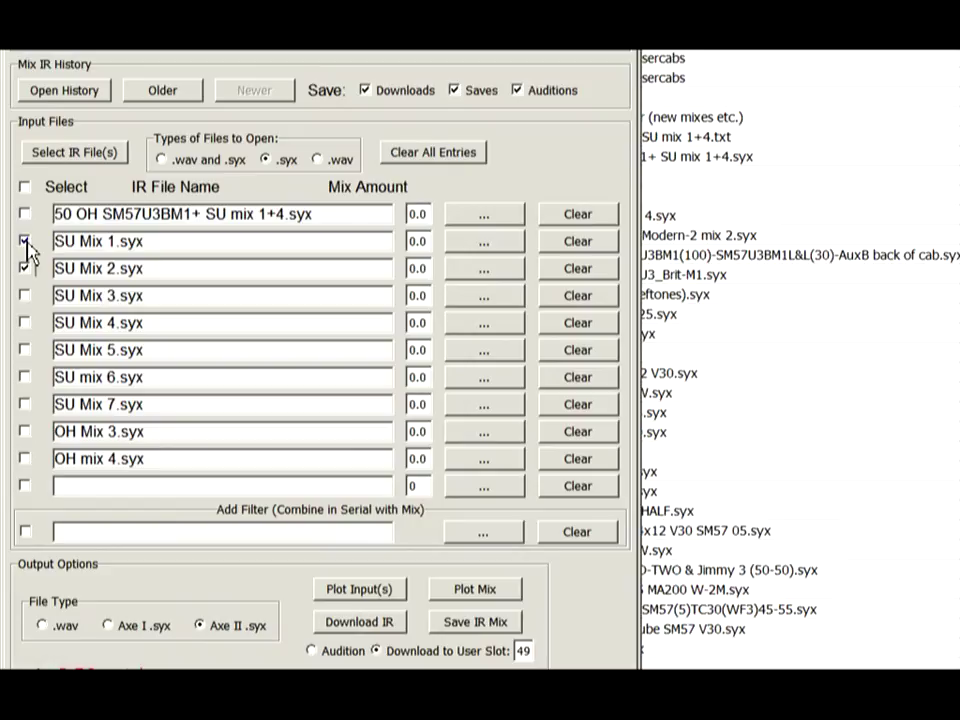
left_click(25, 268)
left_click(366, 629)
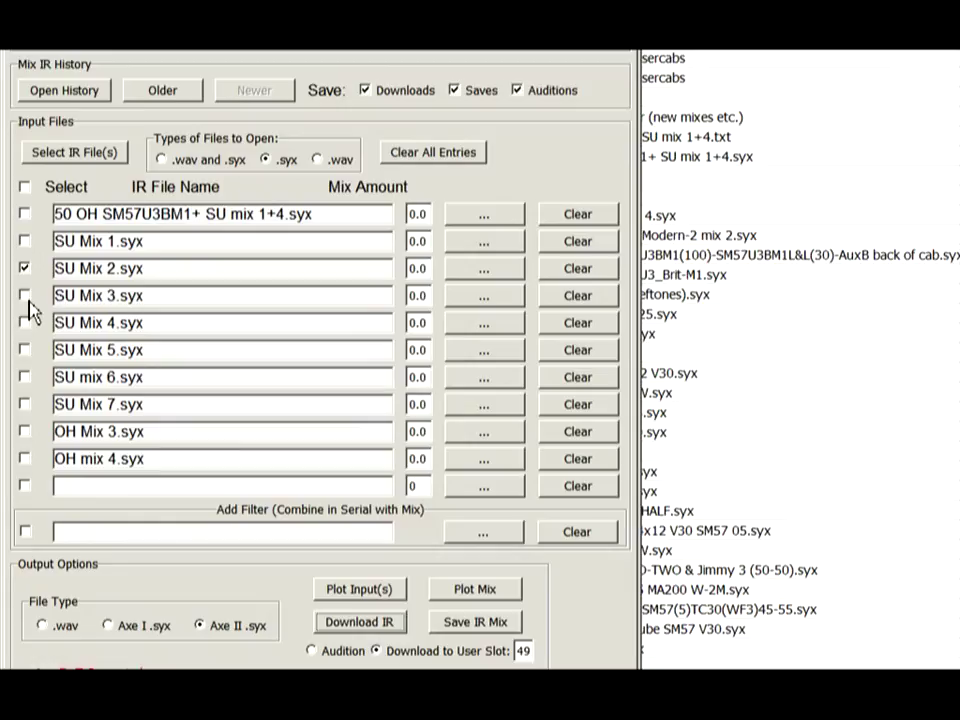
- Download SU Mix 3.syx and SU Mix 5.syx individually to user slot 49
left_click(29, 300)
left_click(376, 628)
left_click(26, 351)
left_click(26, 324)
left_click(360, 622)
- Clear the OH Mix 3.syx and OH mix 4.syx entries from the input file list
left_click(566, 437)
left_click(576, 463)
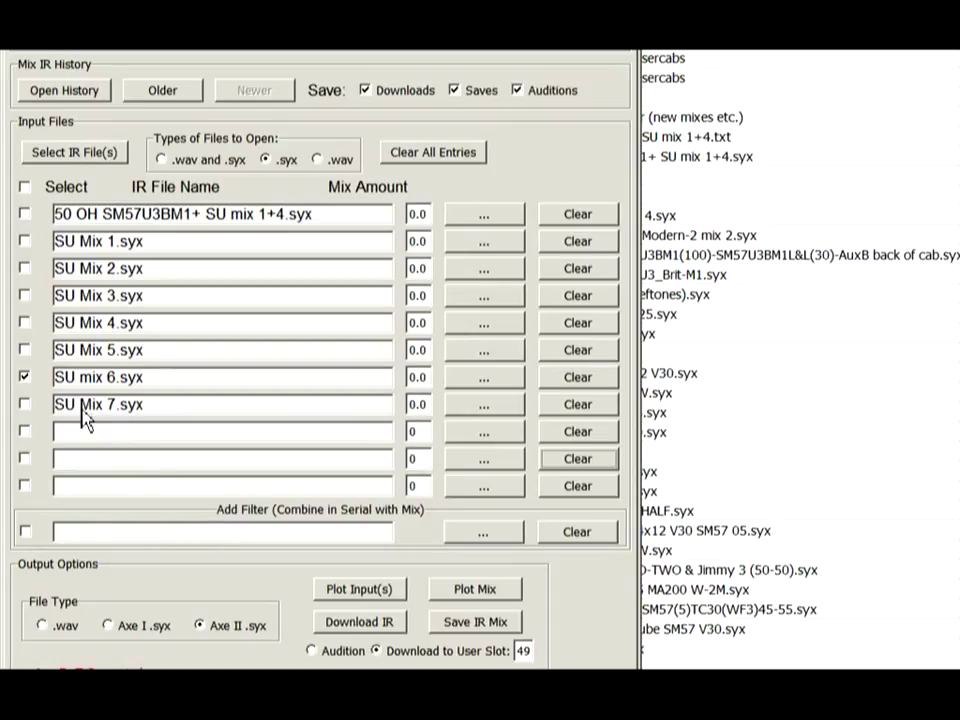
- Select SU Mix 7.syx in the input file list and download the selection to user slot 49
left_click(26, 403)
left_click(337, 625)
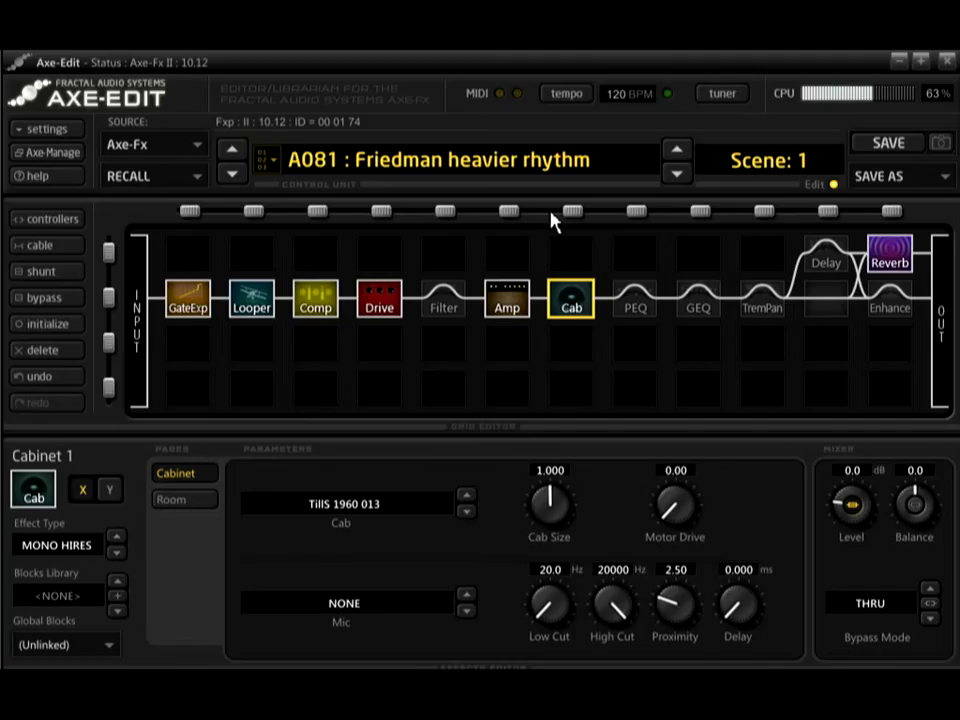
- In Axe-Edit, audition the stored cabs one by one from TillS 1960 Carvin Legacy through Recto 2x12 V30
left_click(467, 518)
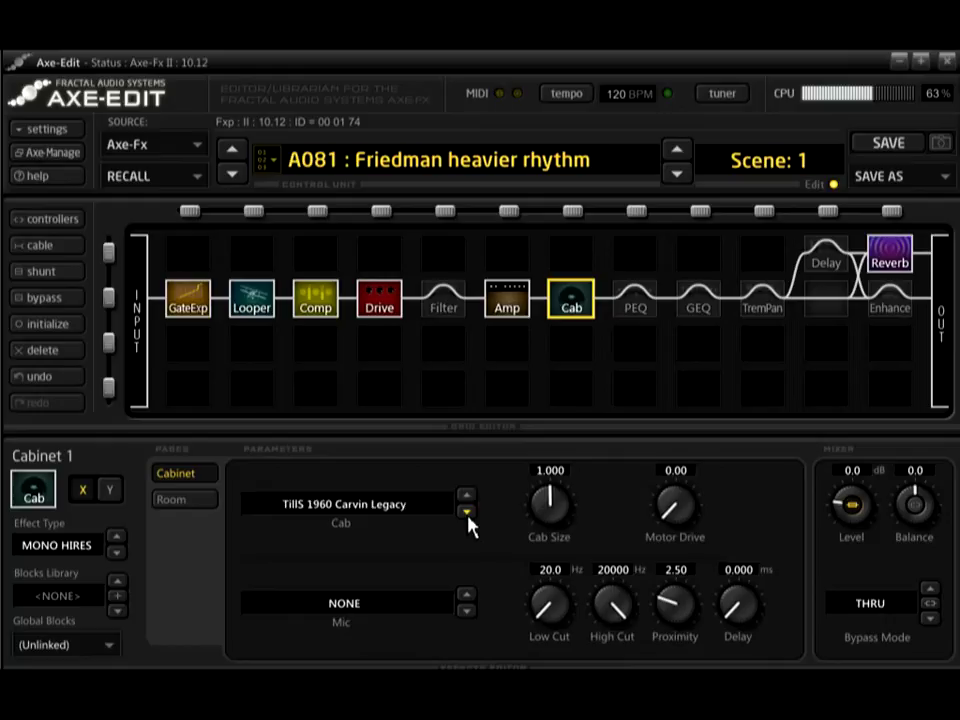
left_click(467, 518)
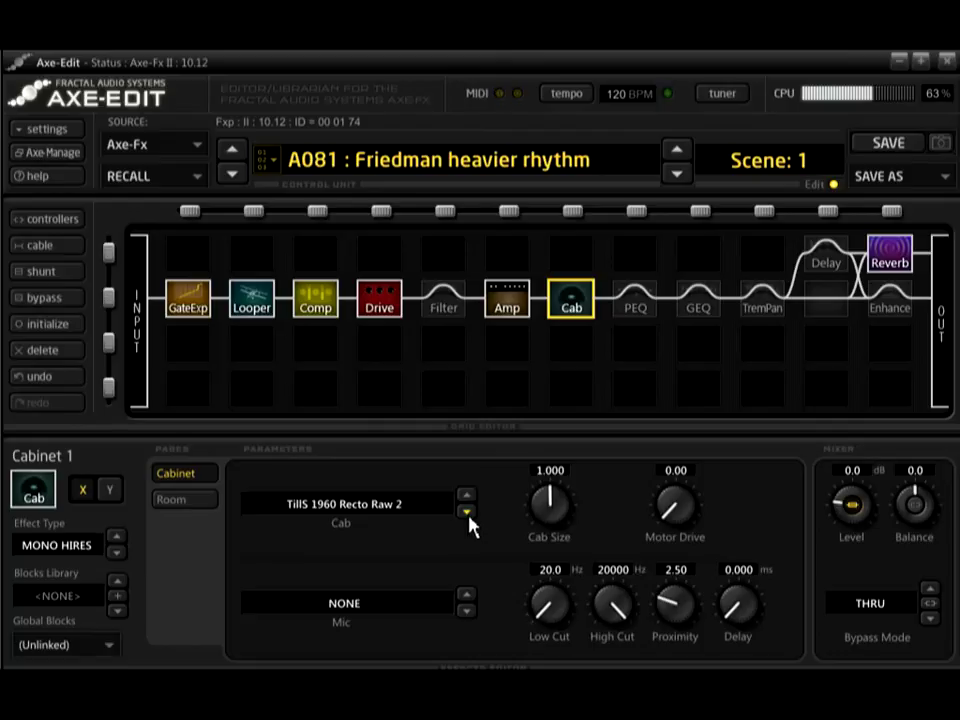
left_click(467, 514)
left_click(467, 514)
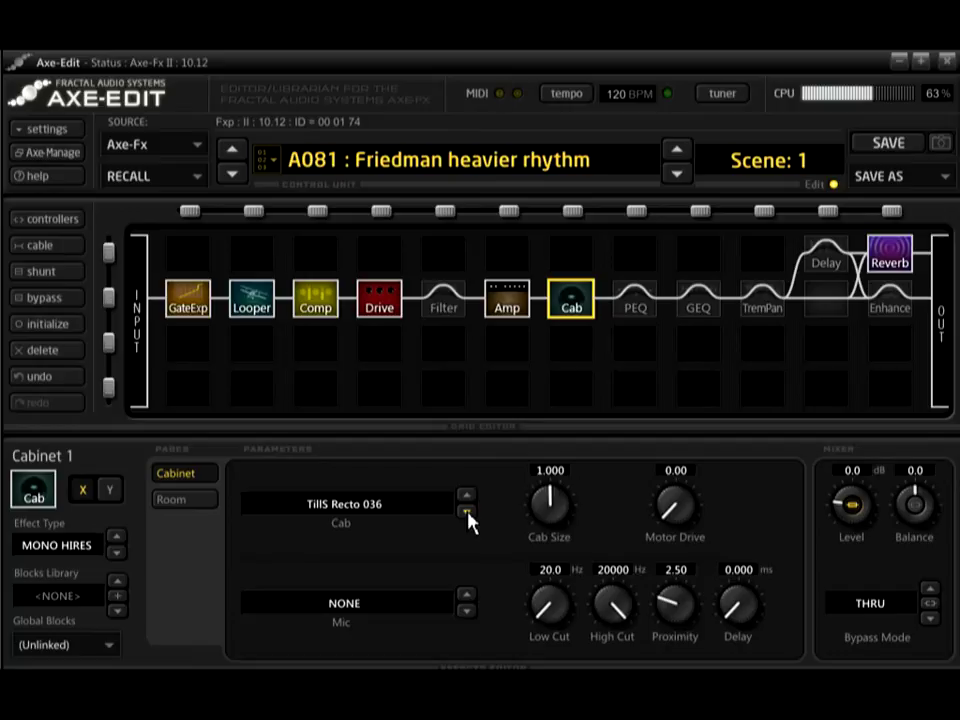
left_click(467, 512)
left_click(467, 512)
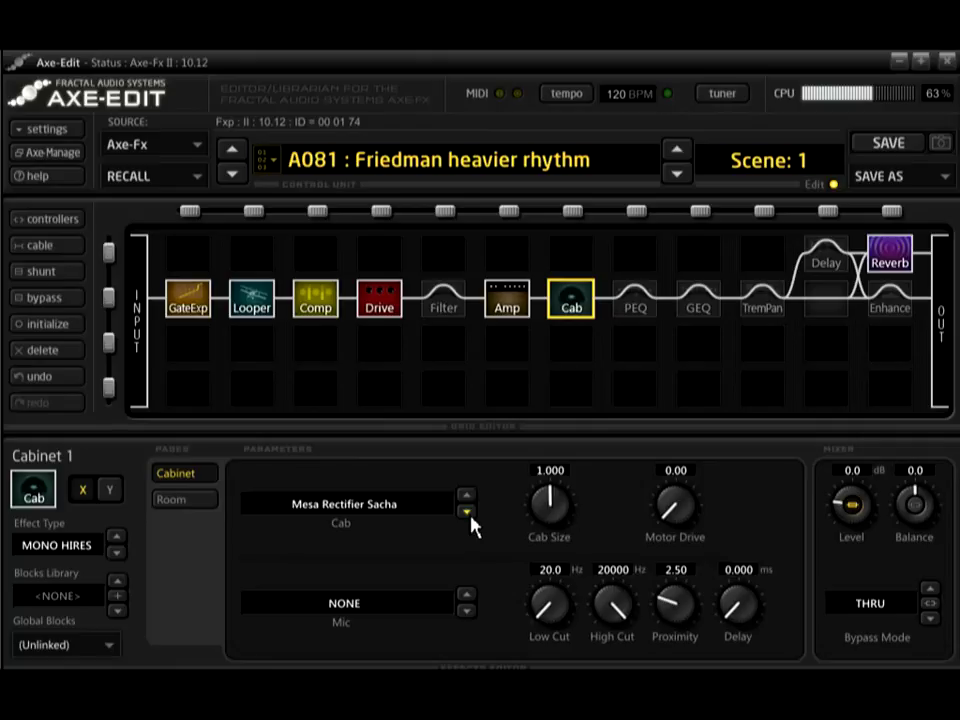
left_click(467, 512)
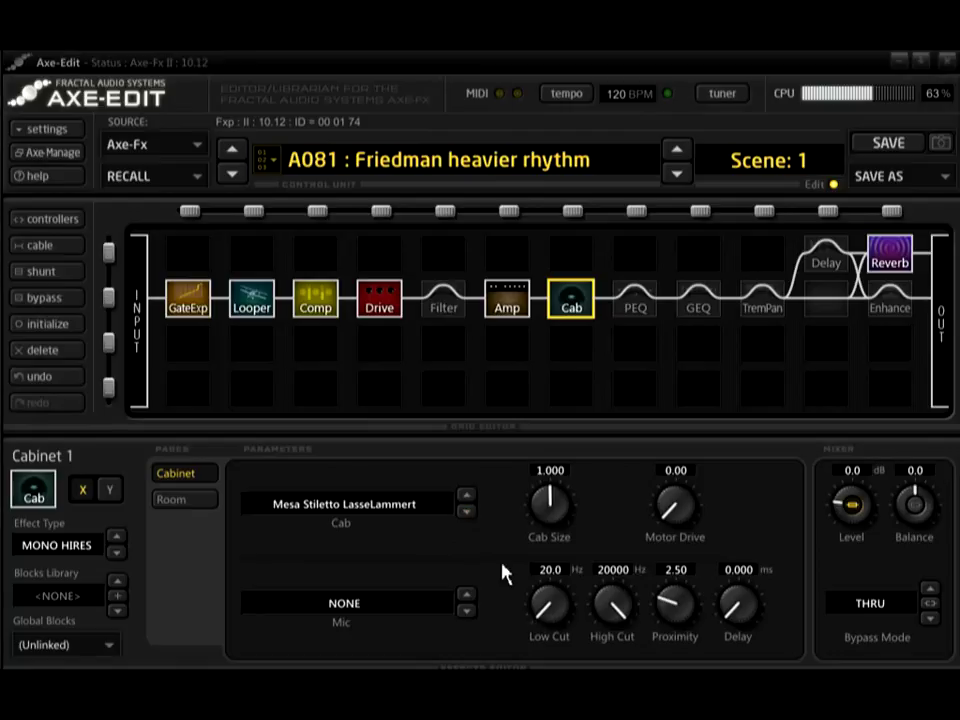
left_click(467, 513)
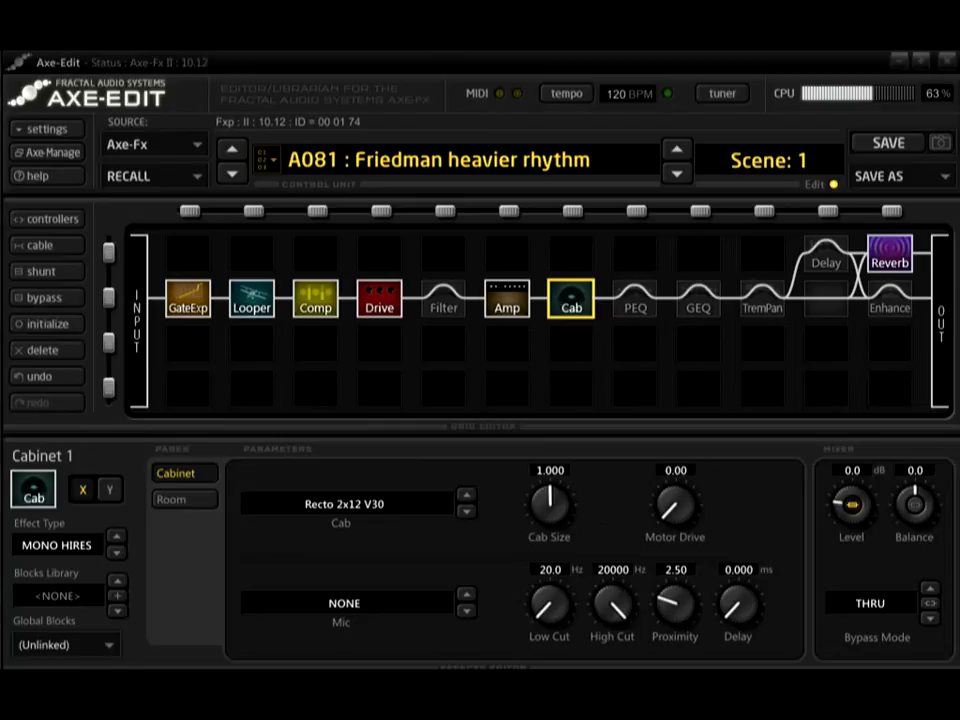
- Audition the TAF user cabs in sequence, from TAF Blackstar SeriesOne 045 through TAF Soldano 100
left_click(471, 518)
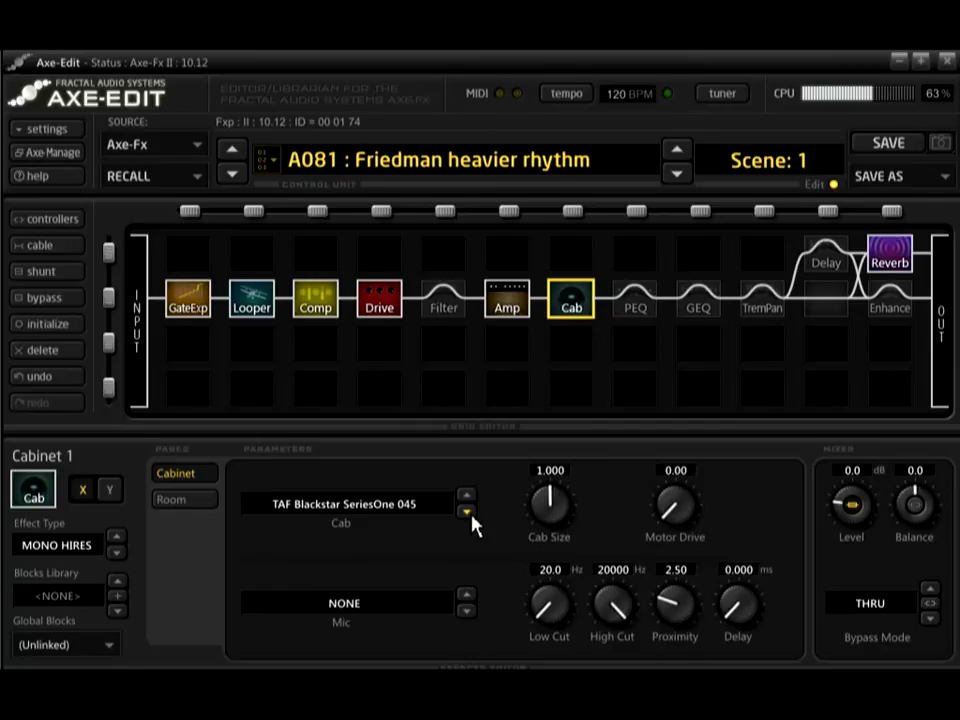
left_click(468, 512)
left_click(468, 512)
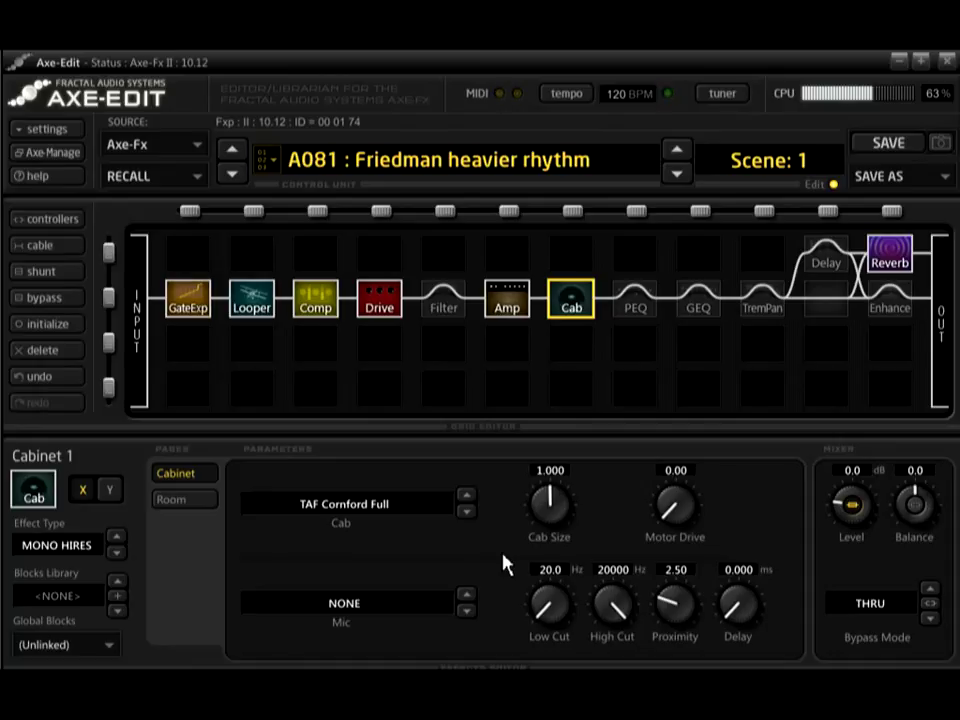
left_click(466, 512)
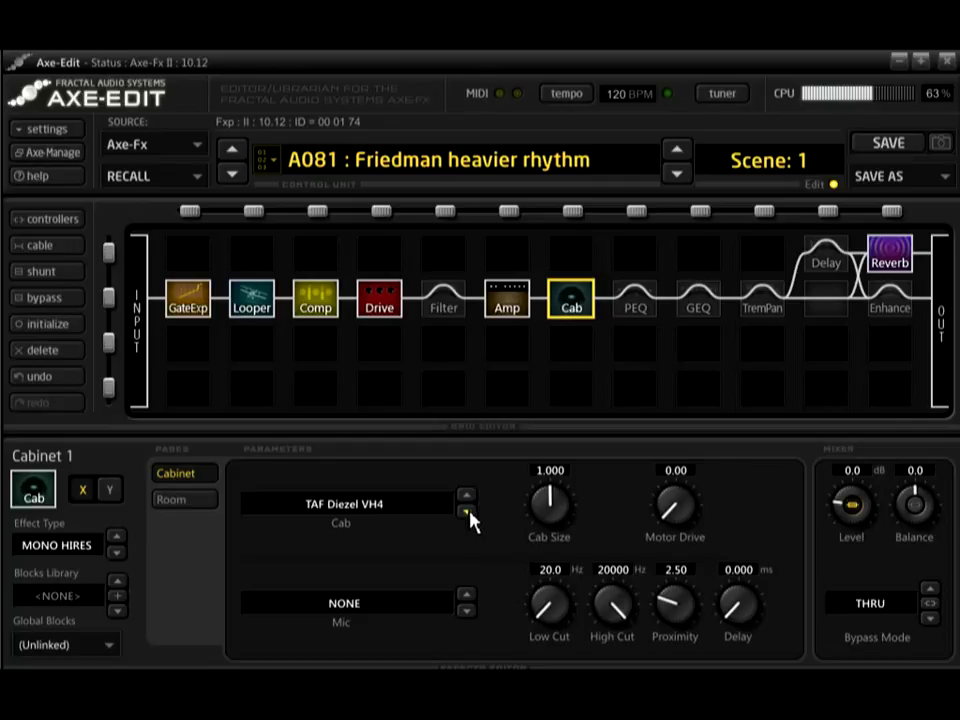
left_click(469, 512)
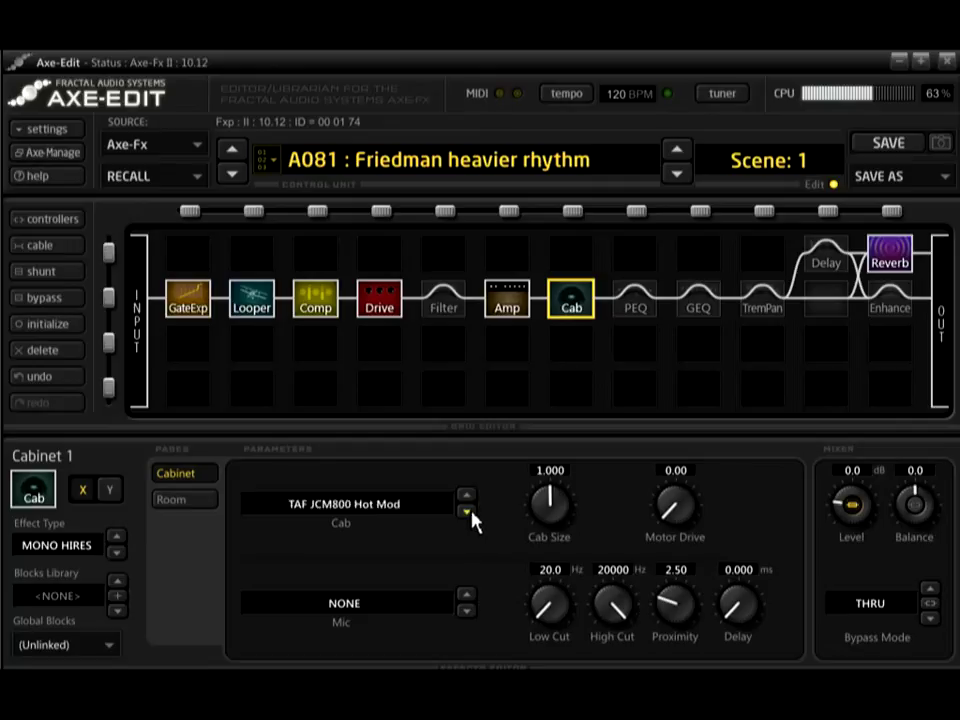
left_click(470, 512)
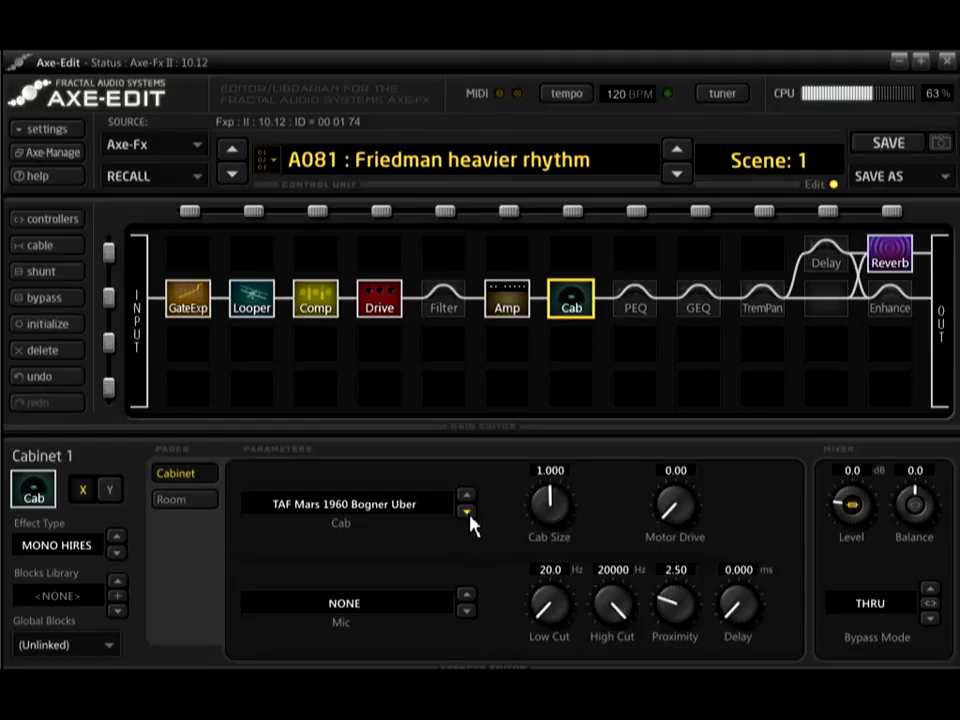
left_click(467, 512)
left_click(467, 512)
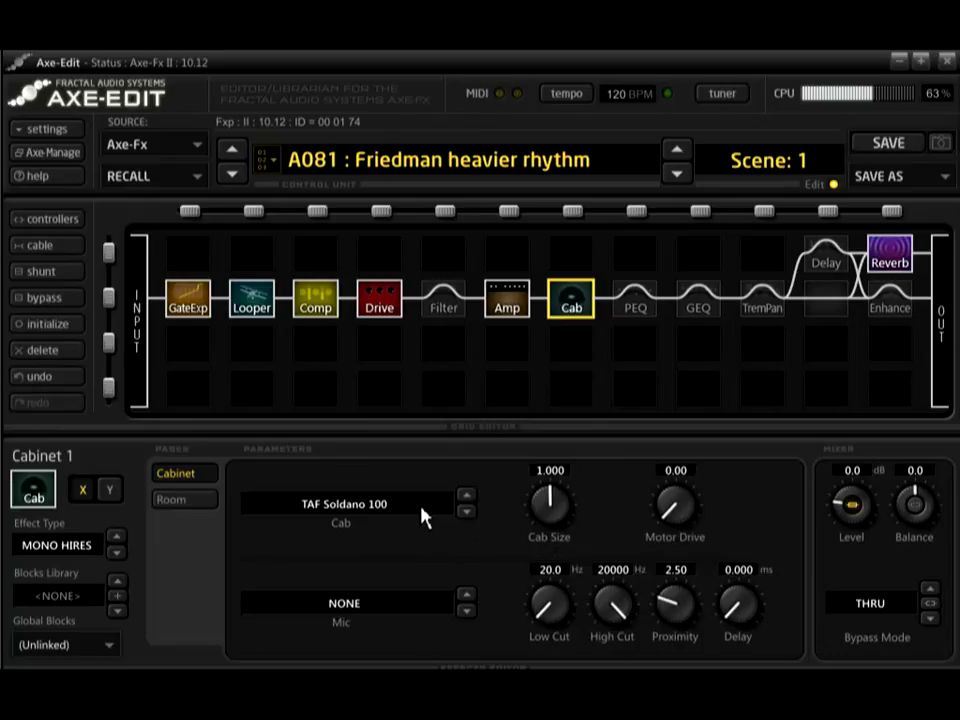
- Audition the RW cabs in sequence, from 4x12 1960A G12M (RW) through 4x12 RECTO V30 (RW)
left_click(467, 513)
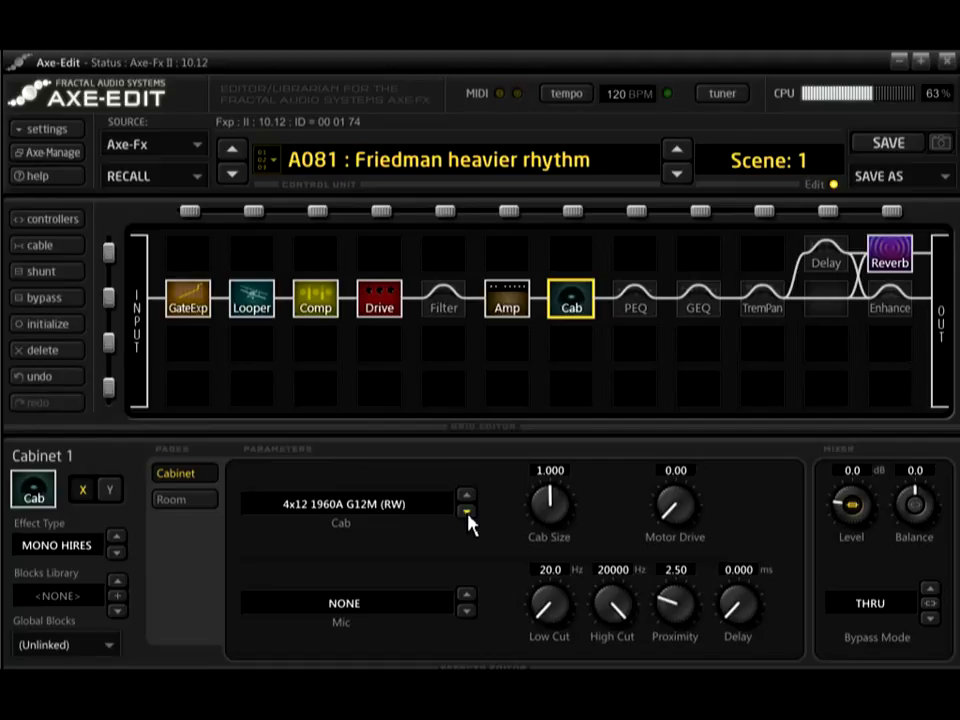
left_click(466, 511)
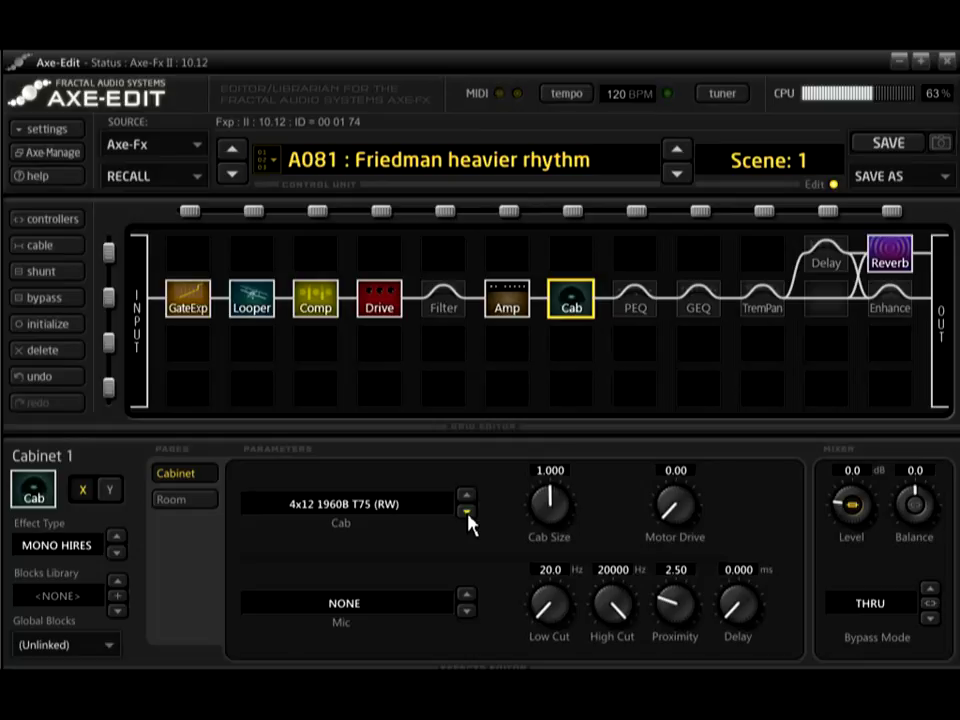
left_click(467, 512)
left_click(468, 512)
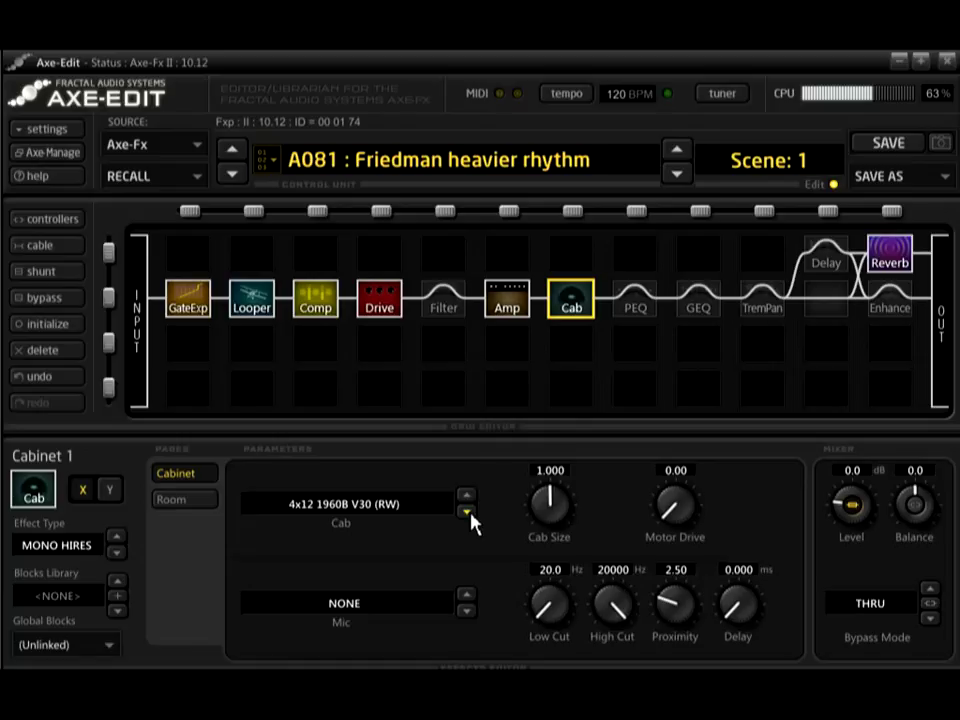
left_click(467, 513)
left_click(467, 513)
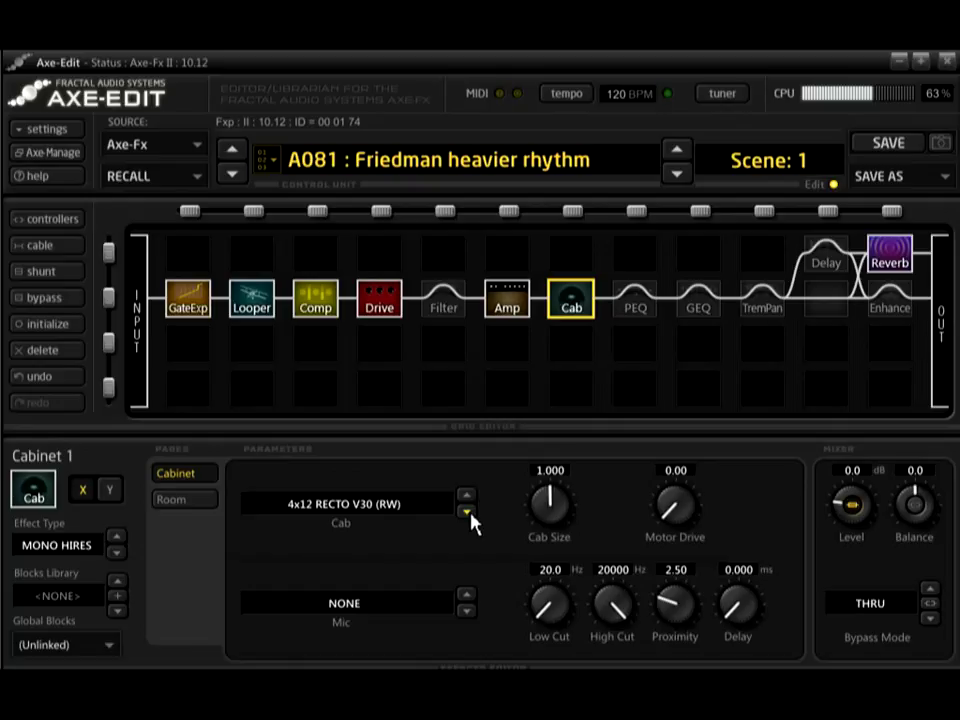
- Audition the Recto OH, German, Uber and SLM cabs, from 4x12 RECTO V30 (OH) through 4x12 SLM M75 (OH)
left_click(466, 511)
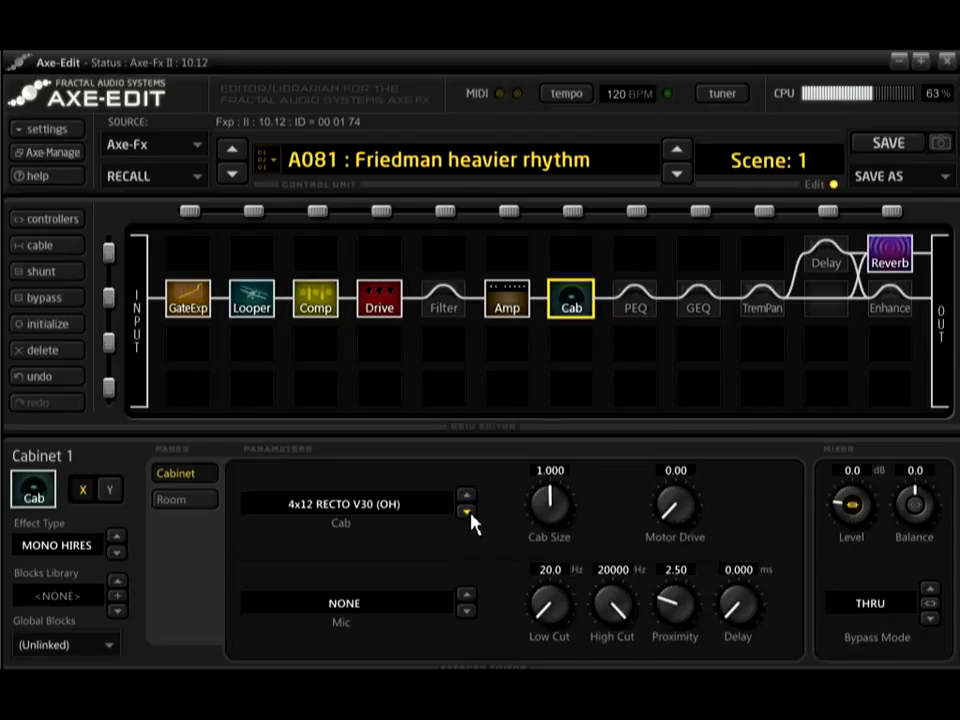
left_click(466, 511)
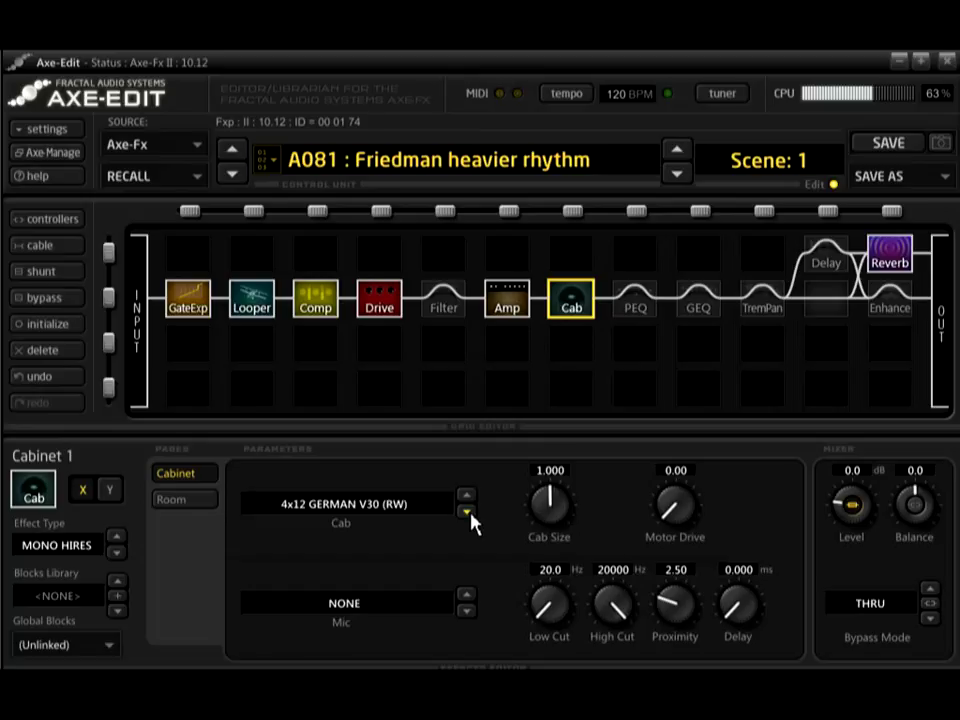
left_click(471, 514)
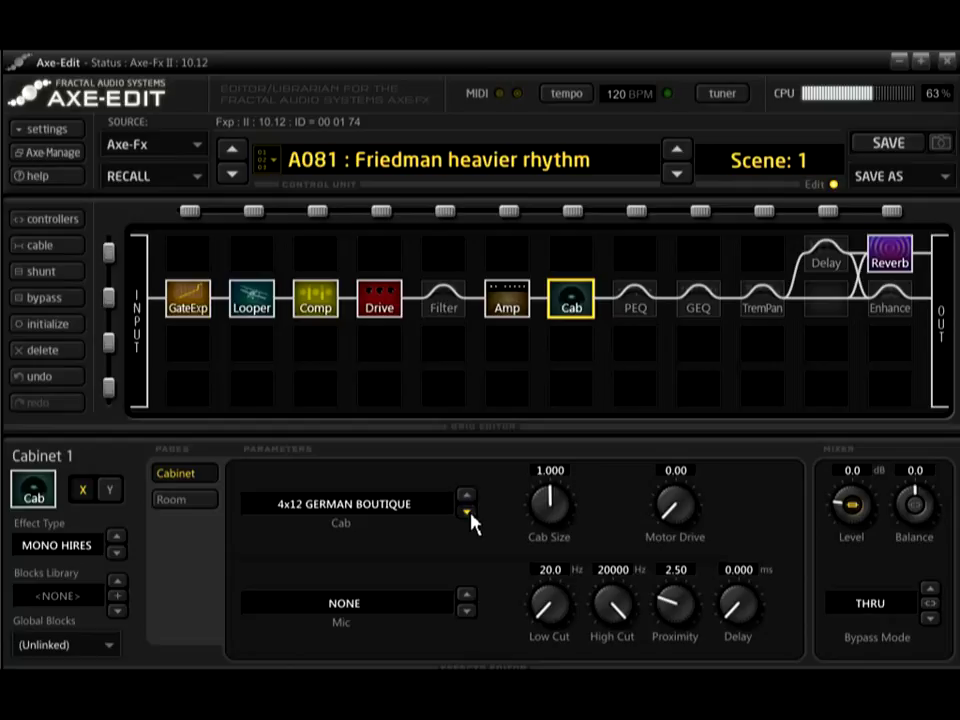
left_click(469, 513)
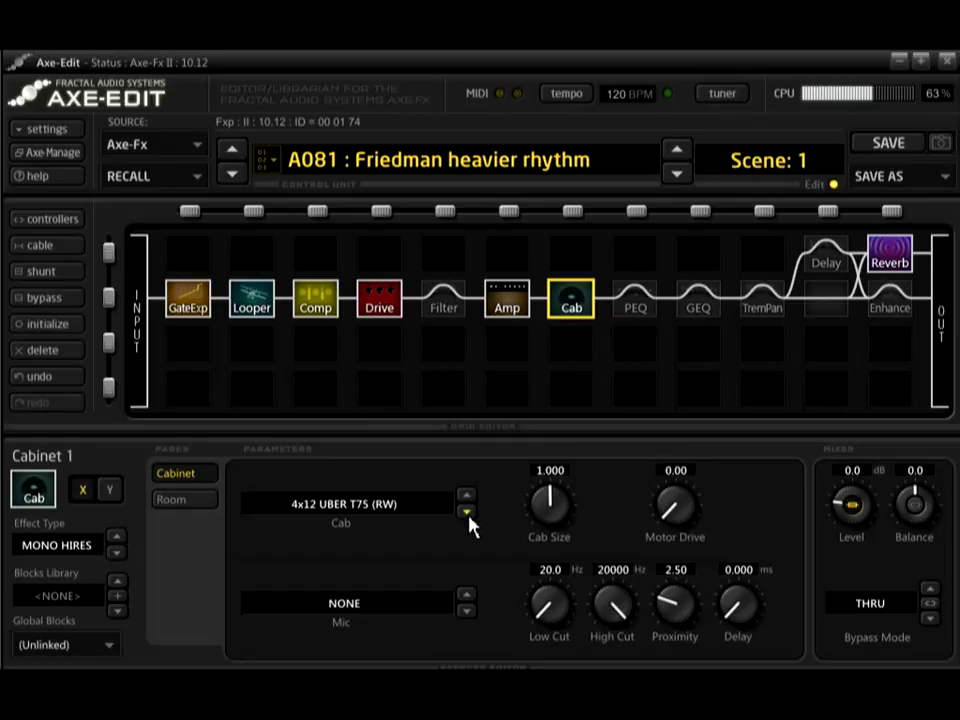
left_click(466, 512)
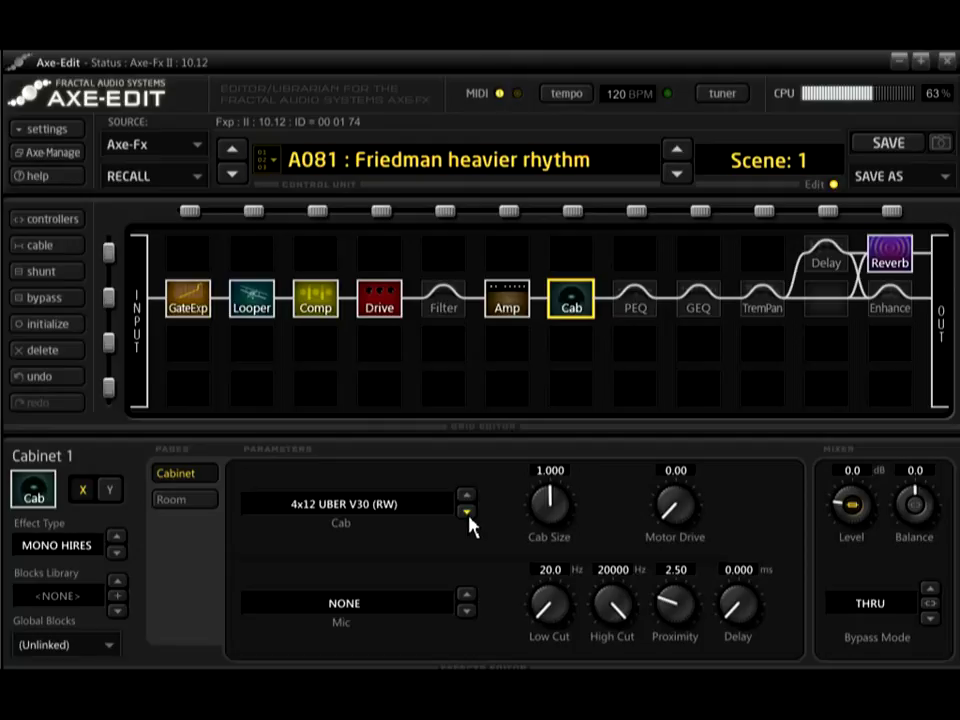
left_click(467, 512)
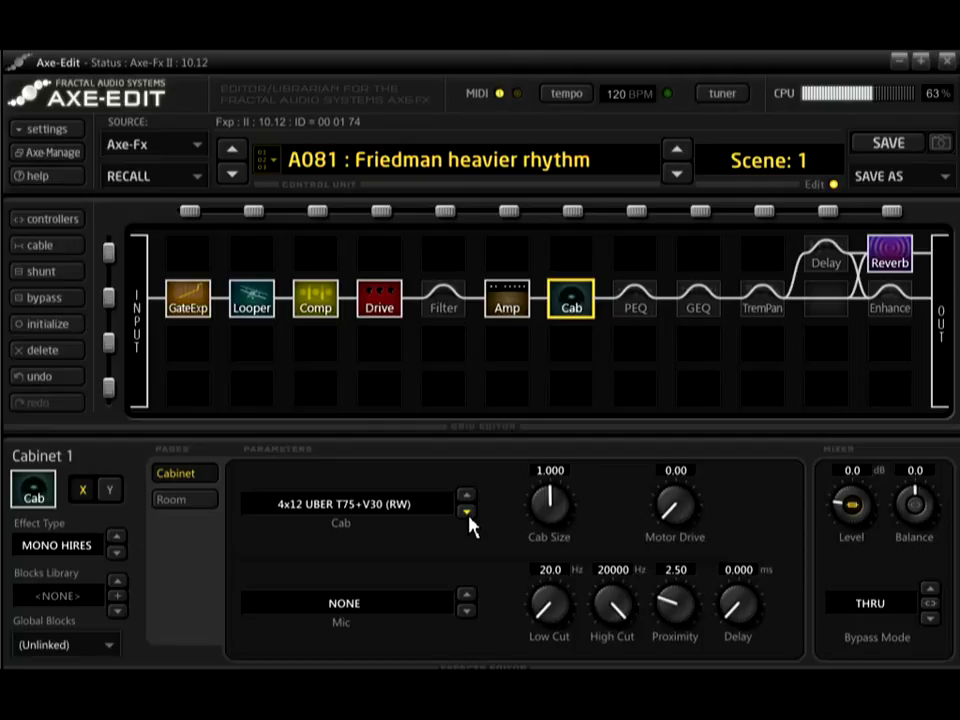
left_click(467, 512)
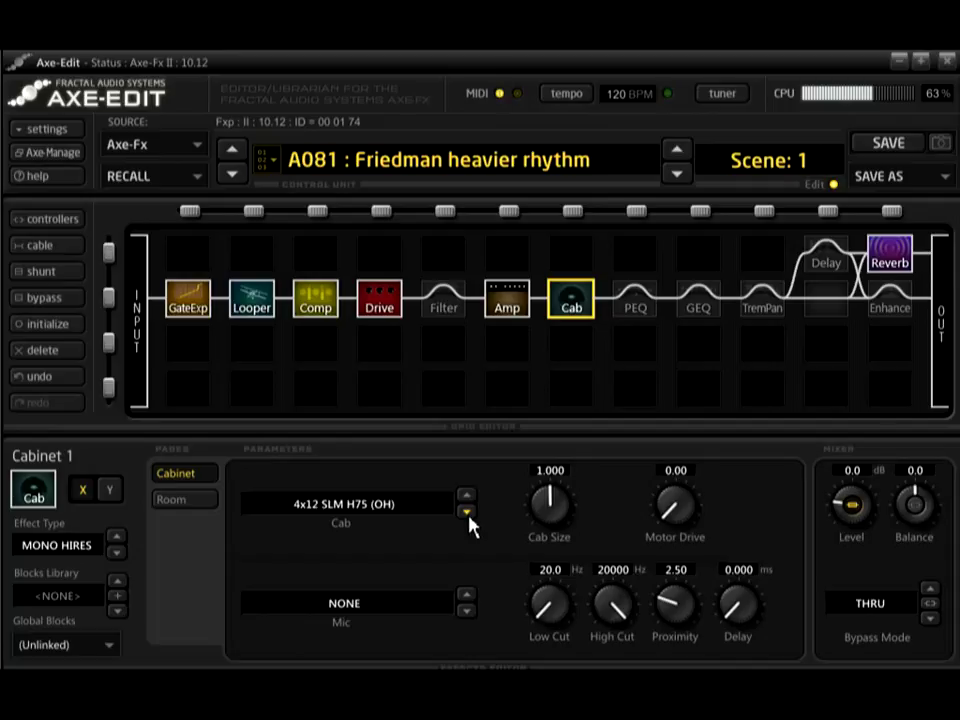
left_click(467, 514)
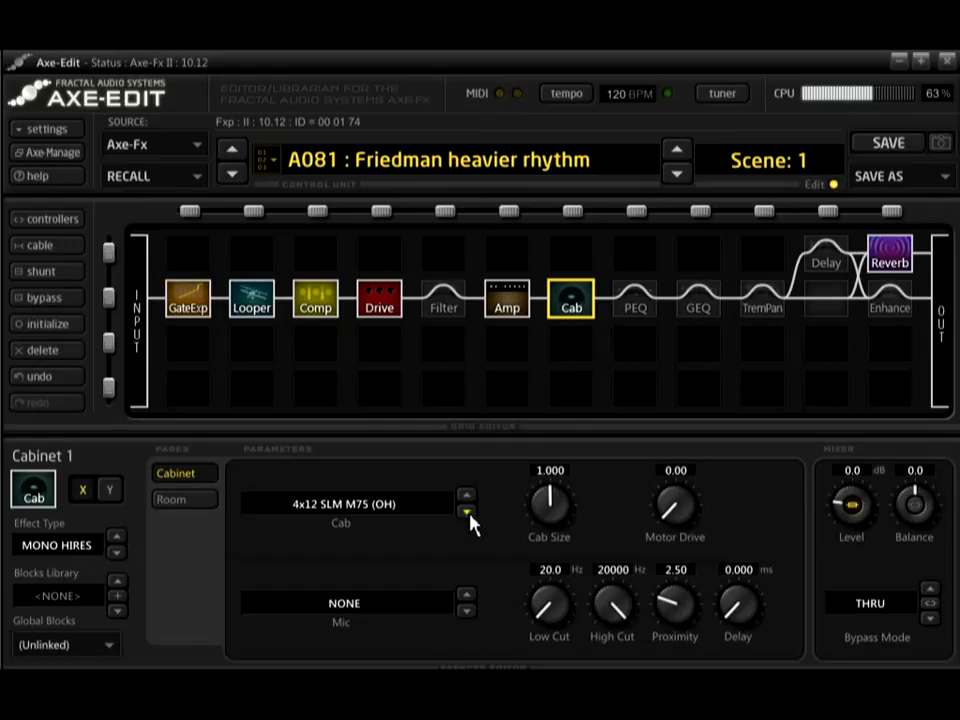
- Select the 4x12 25W cab, try the 57 DYN mic on it, and set the mic to NONE
left_click(467, 512)
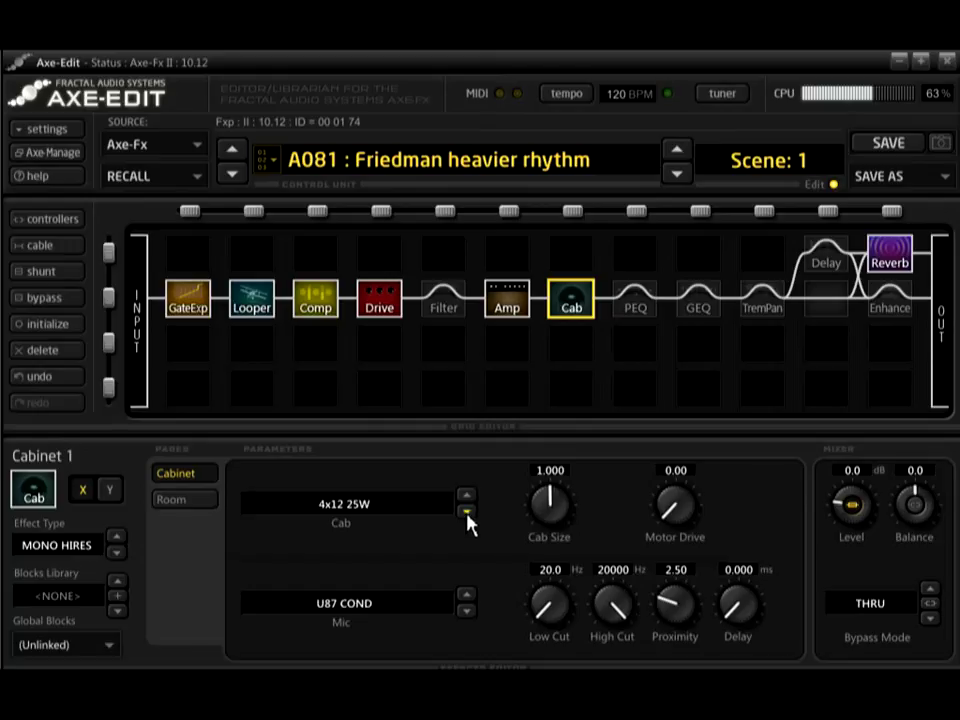
left_click(396, 618)
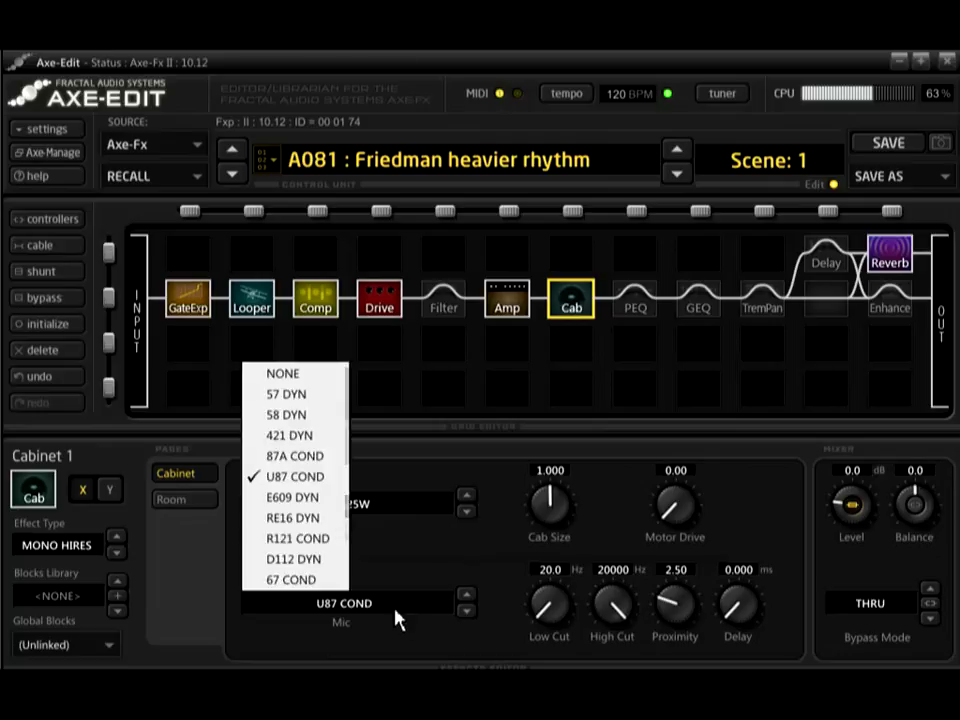
left_click(332, 396)
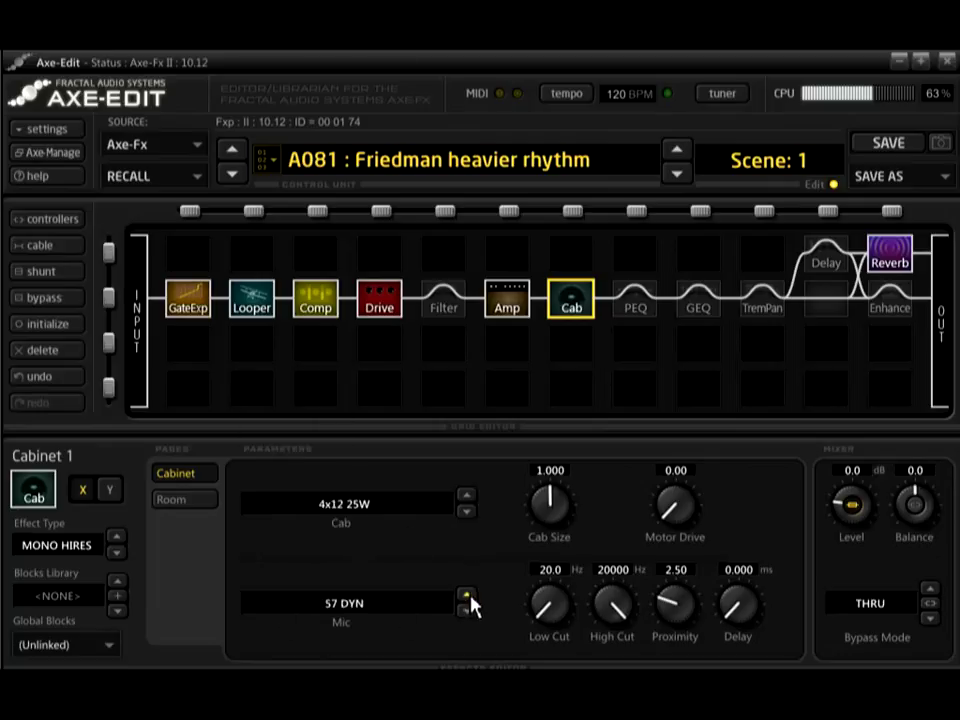
left_click(467, 597)
left_click(467, 612)
left_click(467, 597)
- Audition the 4x12 V30, 4x12 GERMAN, 4x12 30W (ULTRA), 4x12 CALI and 4x12 V30 #1 (KALTHALLEN) cabs without a mic
left_click(466, 512)
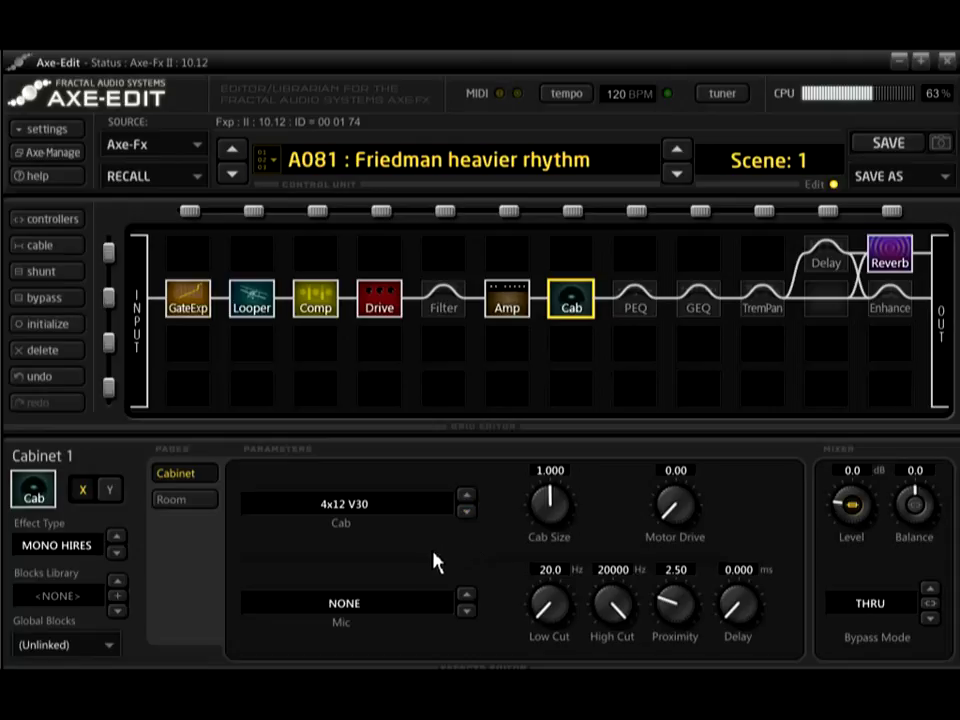
mouse_move(566, 606)
left_mouse_down()
mouse_move(566, 570)
mouse_move(566, 606)
left_mouse_up()
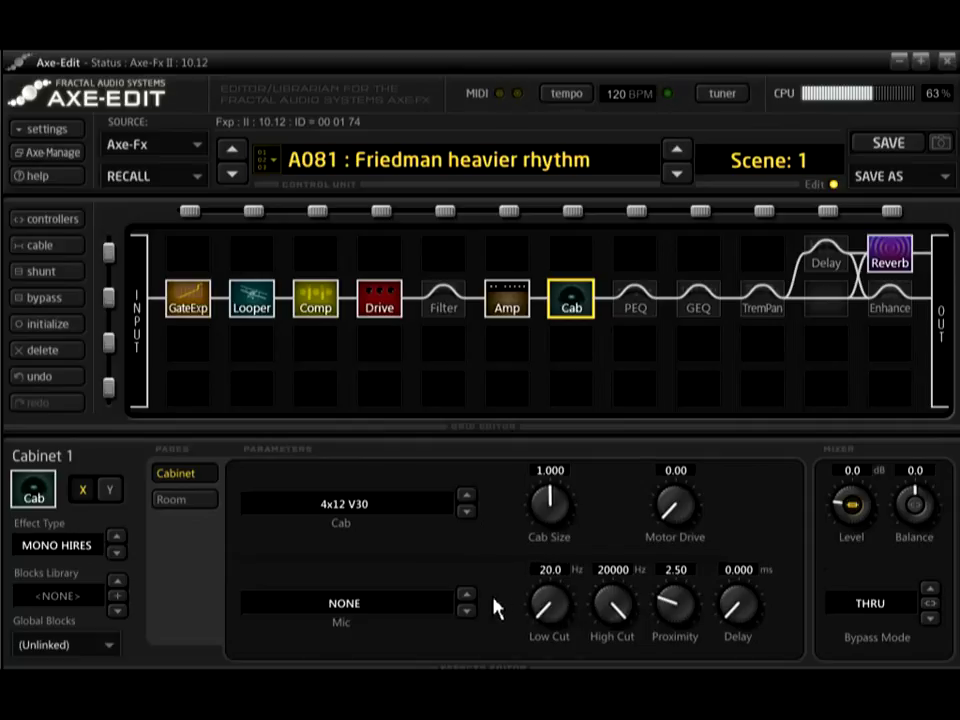
left_click(468, 513)
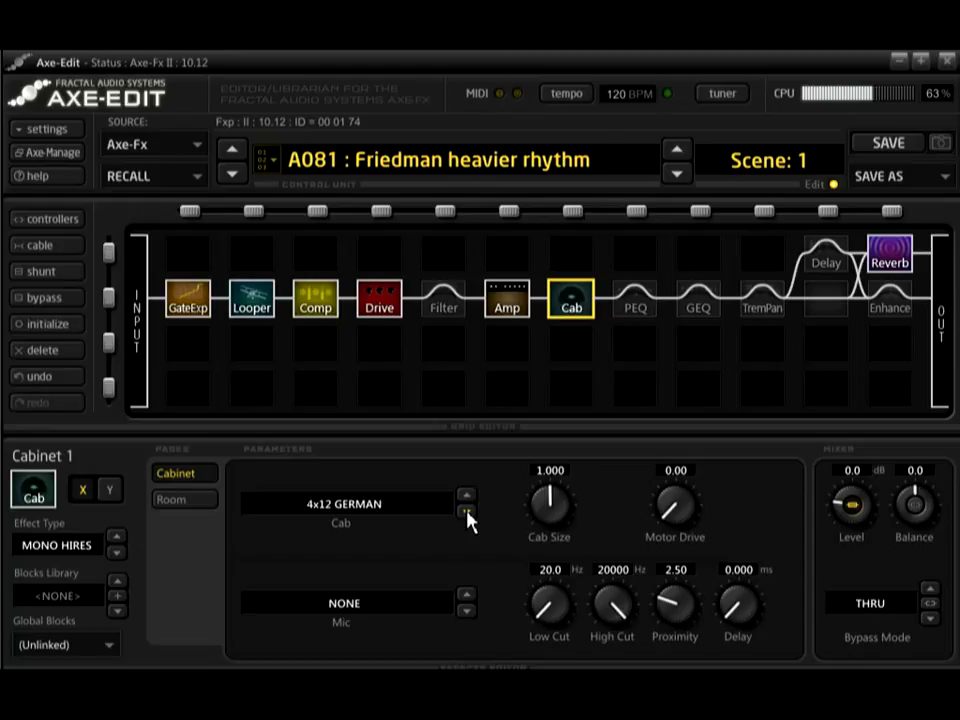
left_click(466, 512)
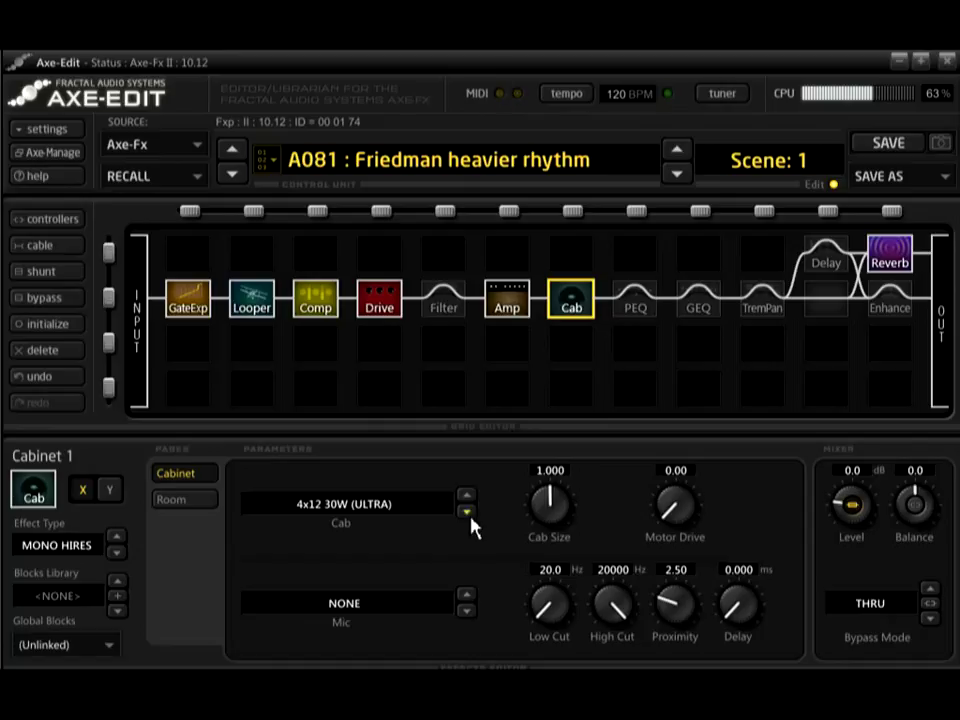
left_click(471, 520)
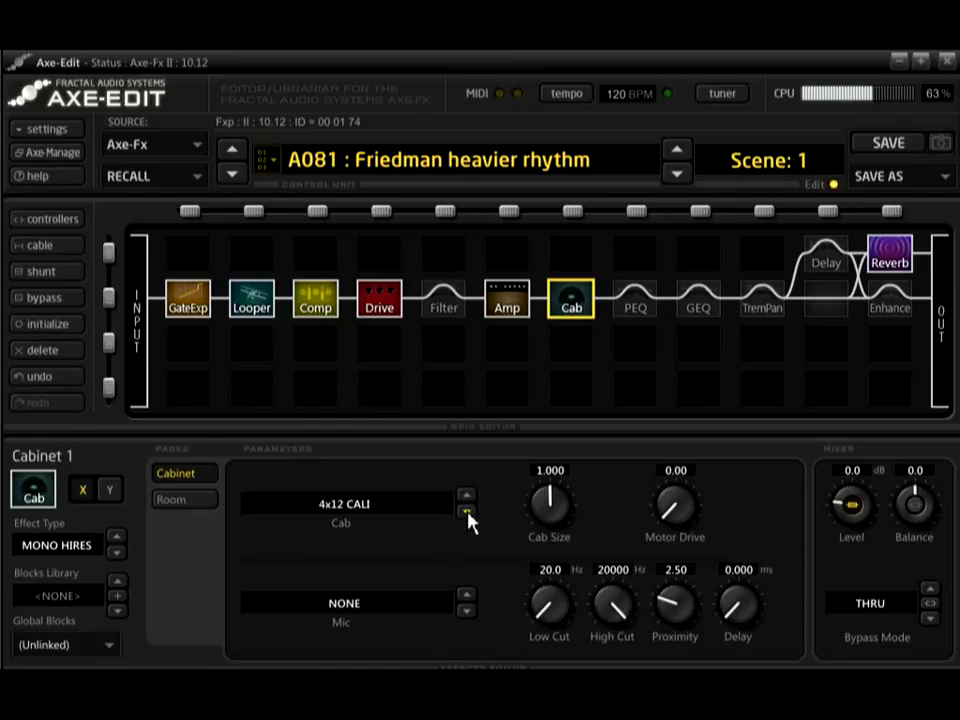
left_click(467, 512)
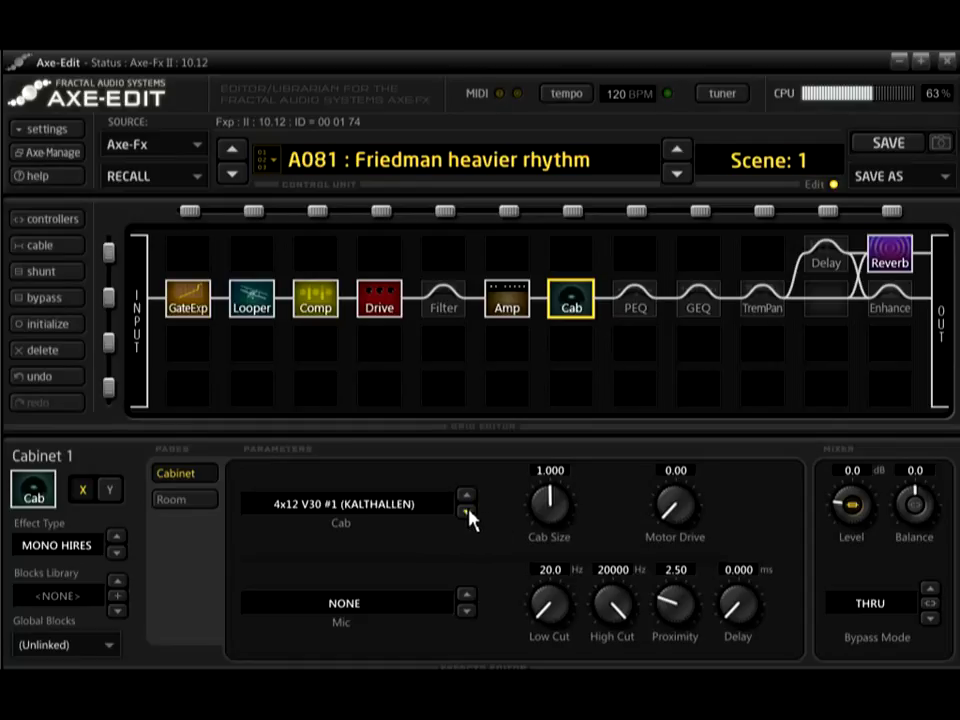
- Audition the following cabs in sequence up to 4x12 G12T75 #1 (KALTHALLEN), 4x12 BASKETWEAVE AX MIX and 4x12 BASKETWEAVE TV MIX
left_click(467, 512)
left_click(467, 511)
left_click(467, 512)
left_click(467, 513)
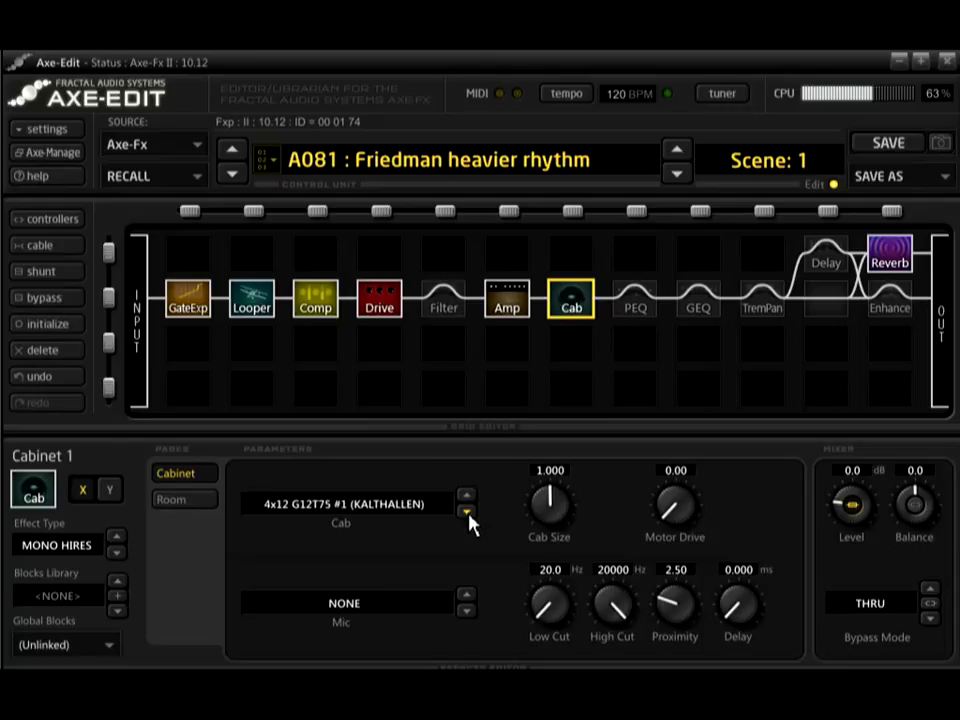
left_click(467, 513)
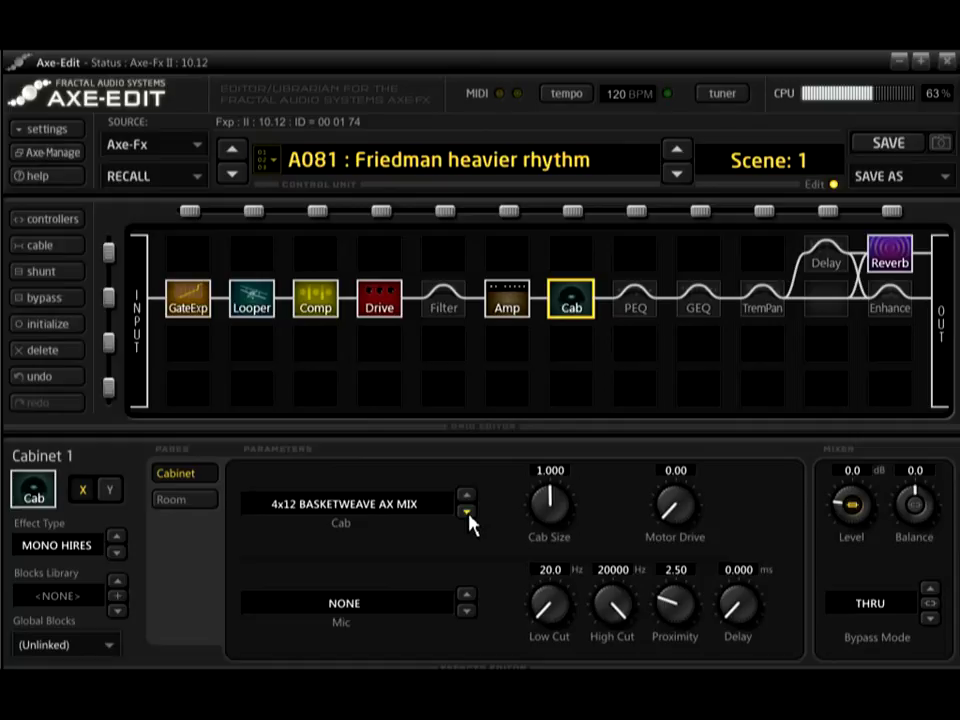
left_click(466, 511)
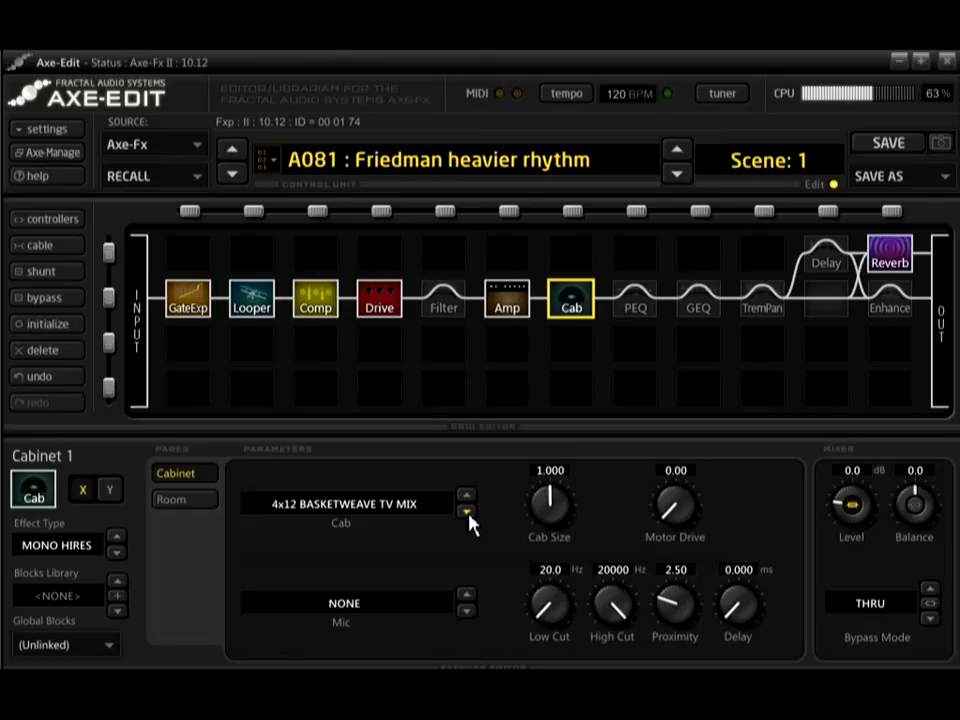
- Select the 4x12 PETRUCCI V30 MIX cab and set its mic to NONE after trying 57 DYN
left_click(467, 512)
left_click(466, 611)
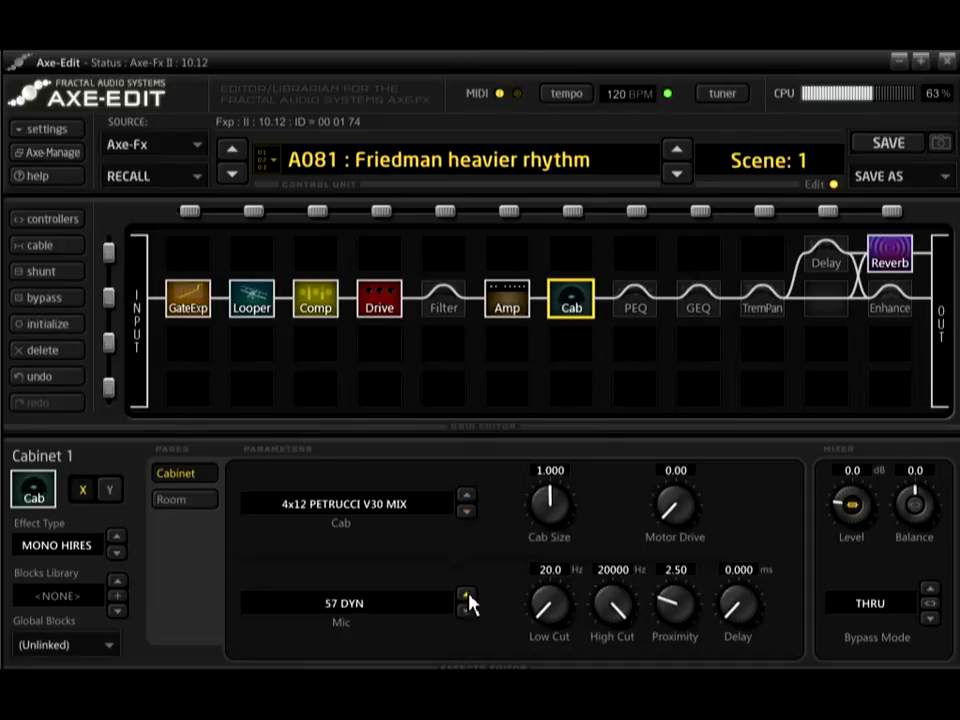
left_click(468, 598)
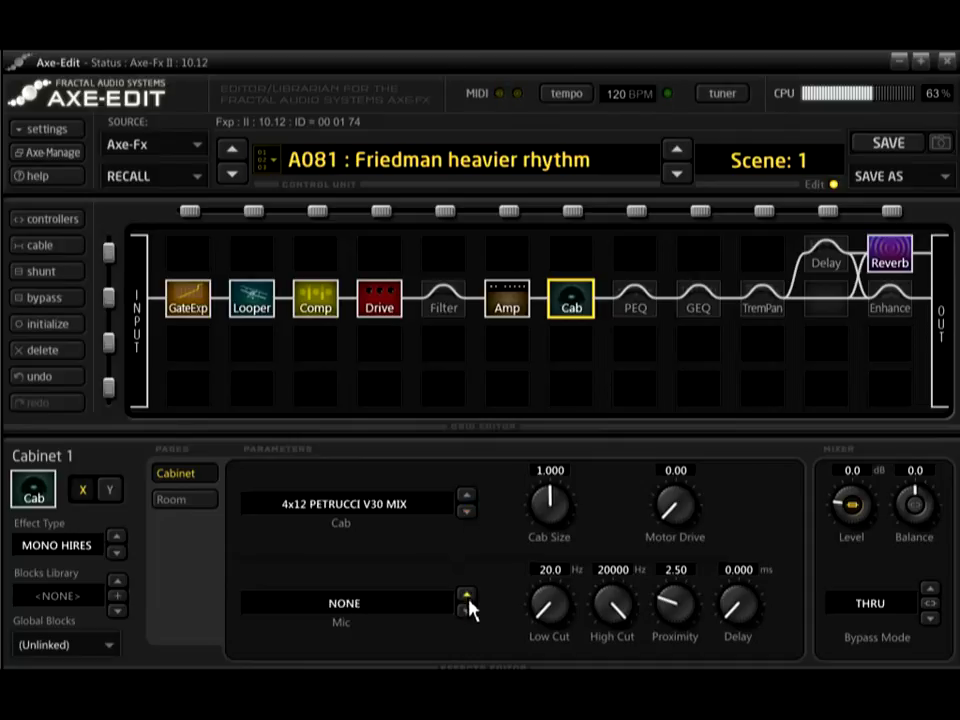